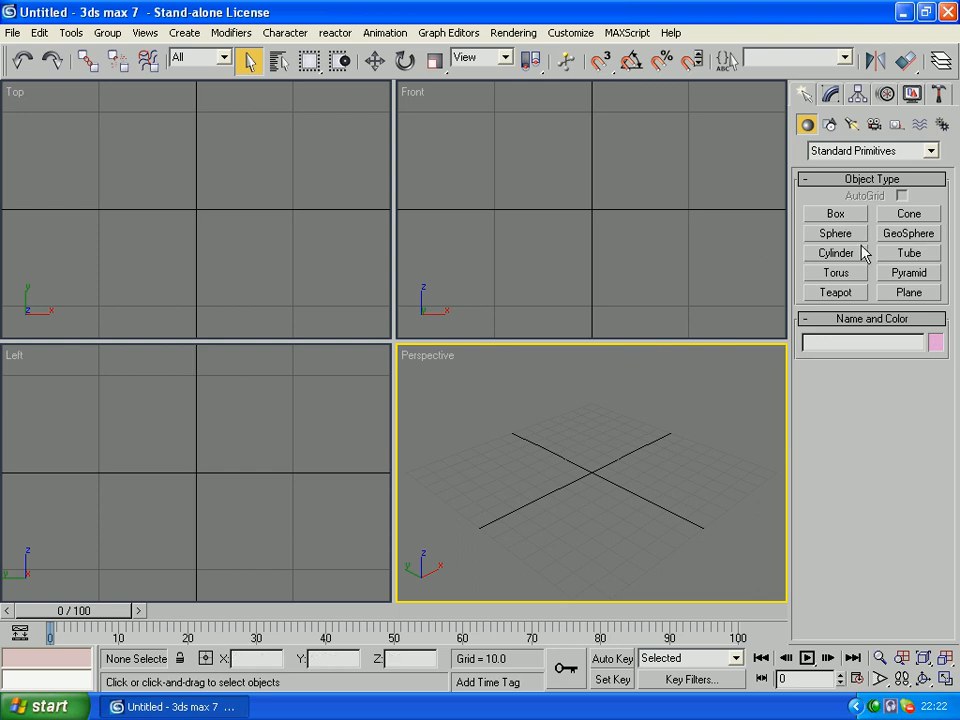
Create a cylinder near the origin in the Top viewport with a radius of about 10 and a height of about 61
left_click(830, 254)
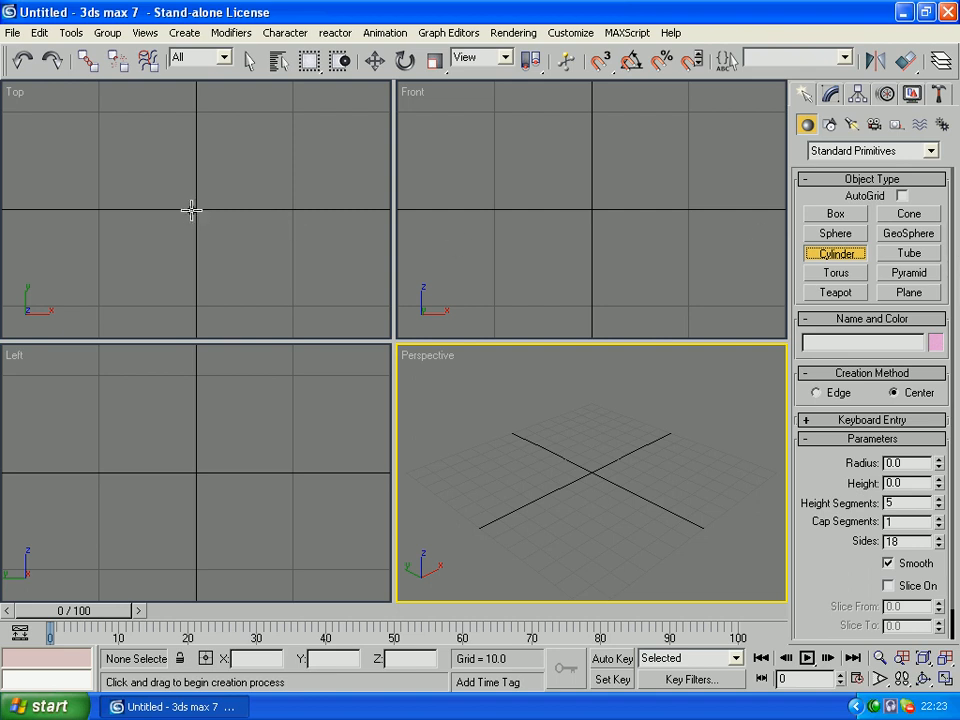
left_click_drag(190, 200, 190, 205)
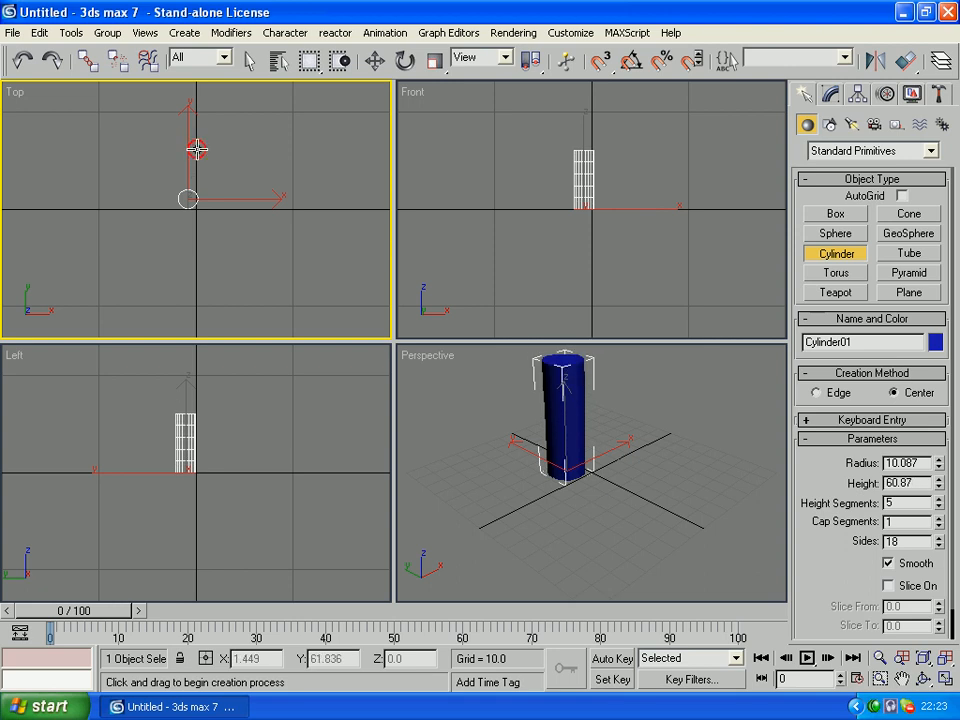
left_click(197, 149)
right_click(197, 149)
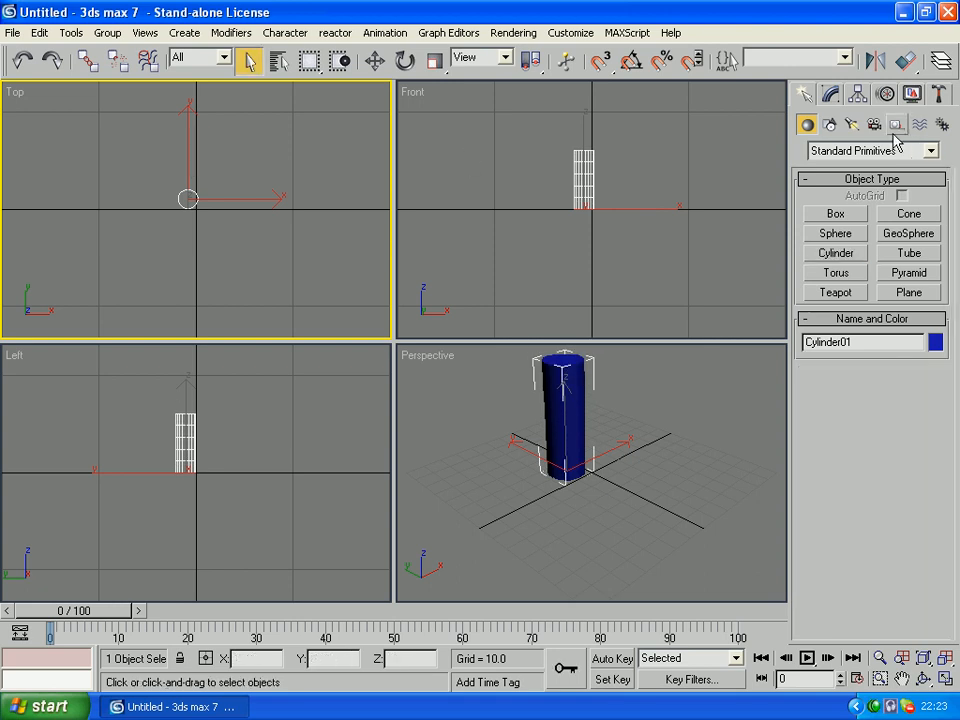
Show edged faces on the cylinder in the Perspective viewport and maximize that viewport
left_click(829, 97)
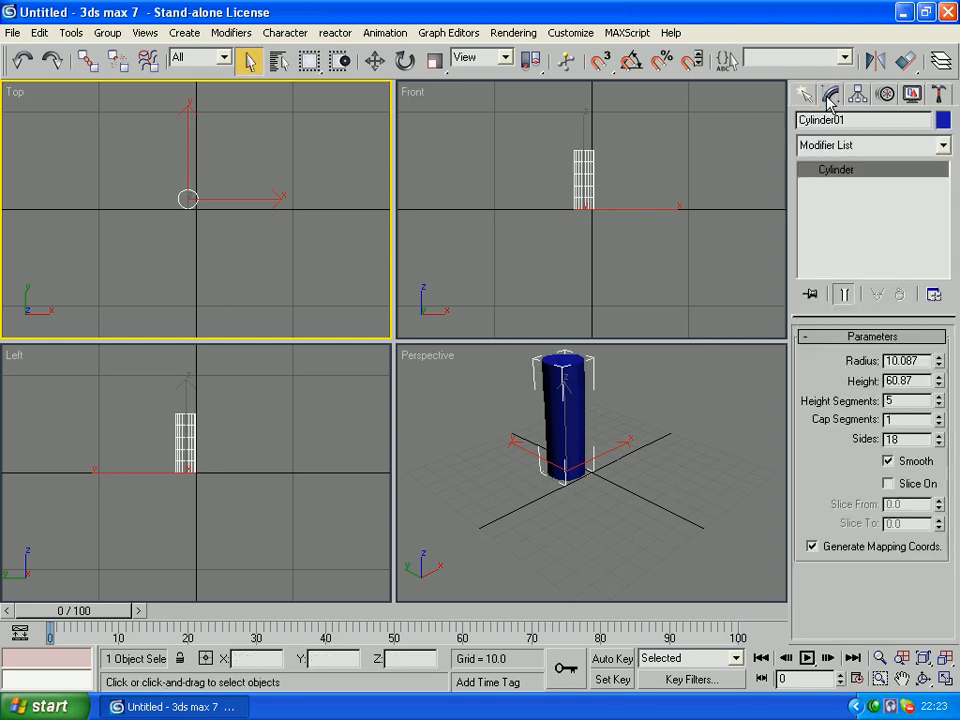
double_click(927, 362)
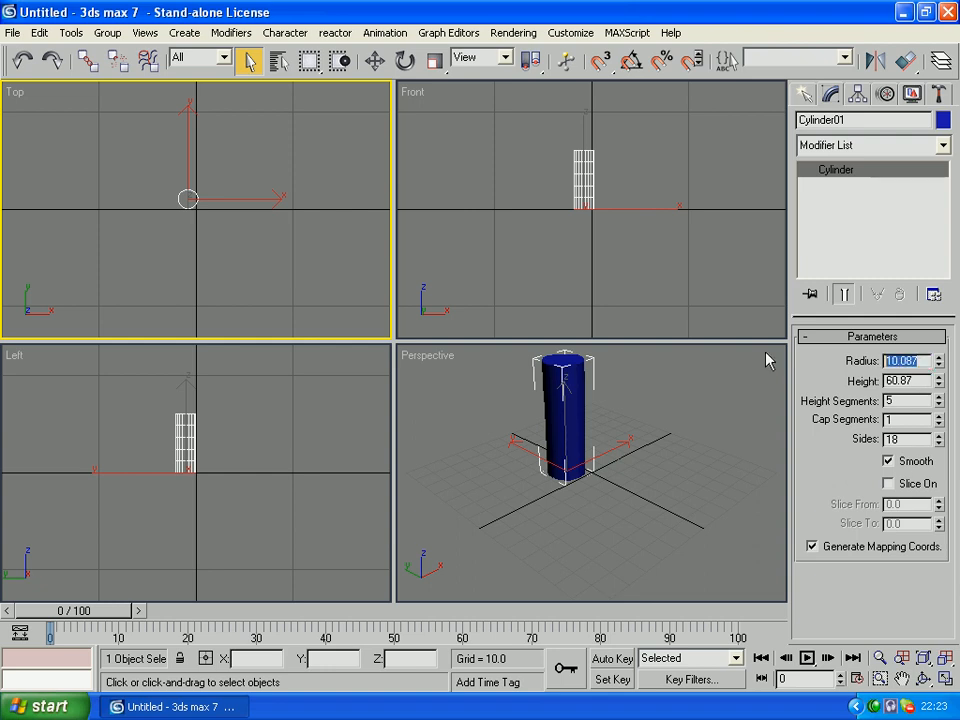
left_click(420, 356)
right_click(418, 358)
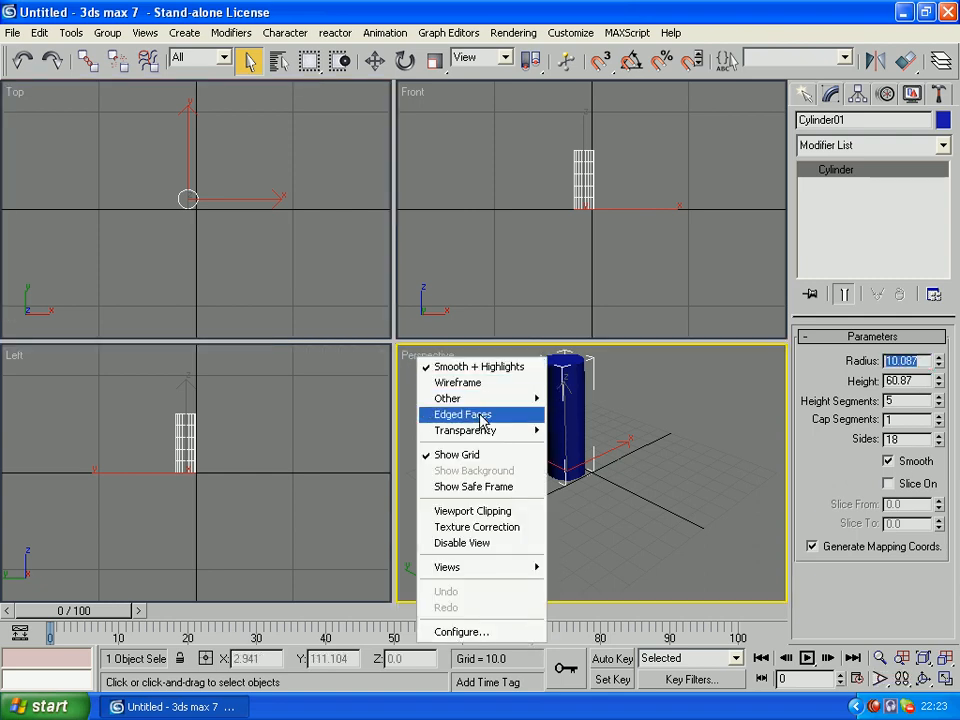
left_click(451, 366)
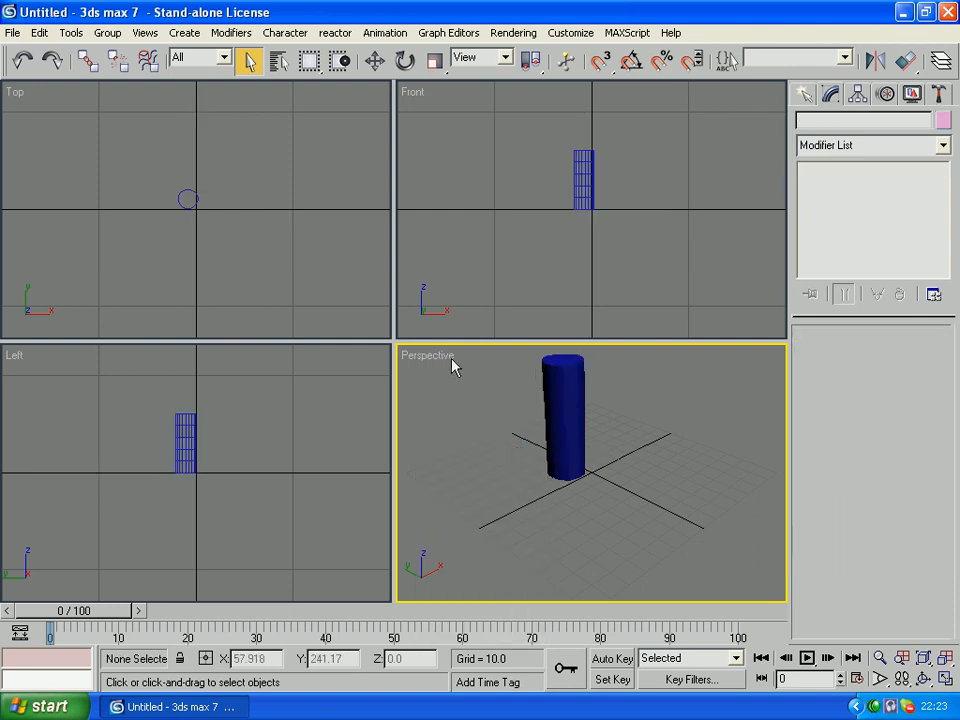
left_click(564, 369)
right_click(424, 360)
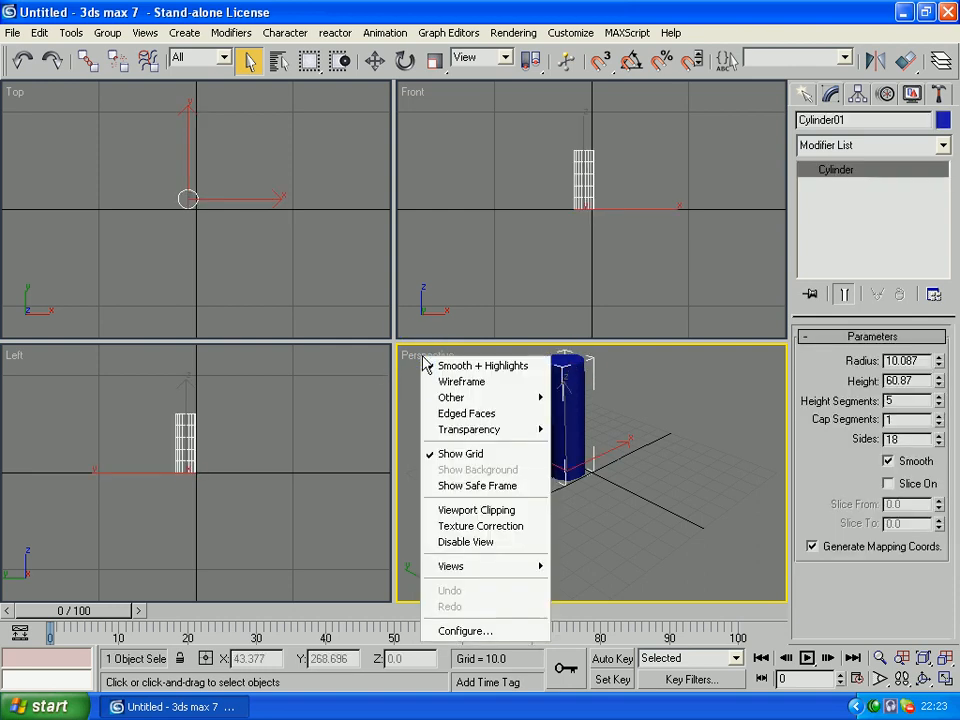
left_click(450, 414)
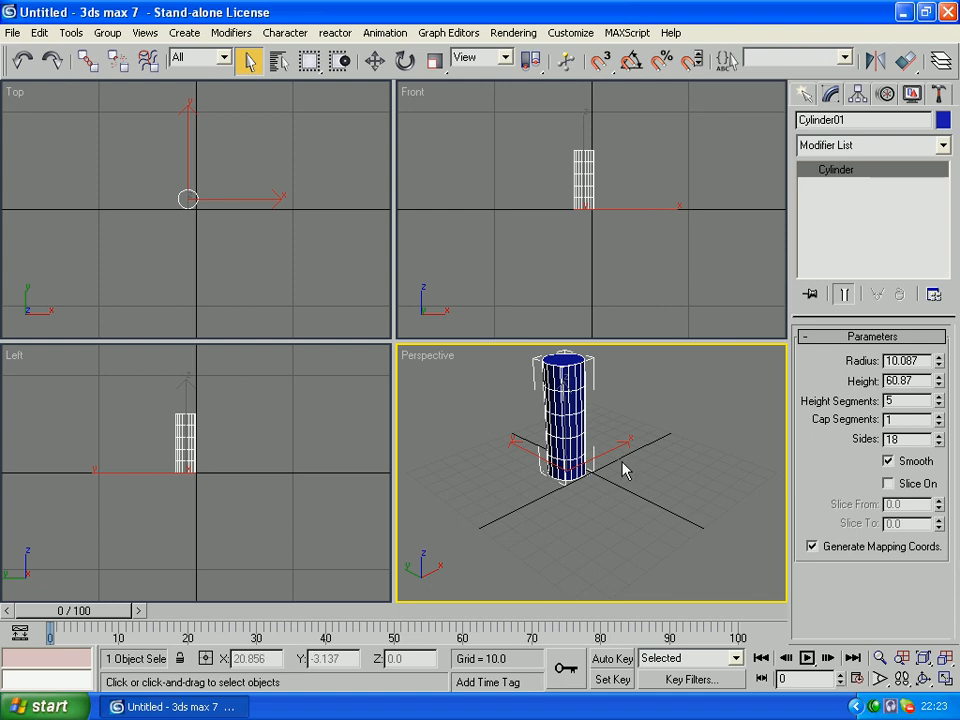
key("alt+w")
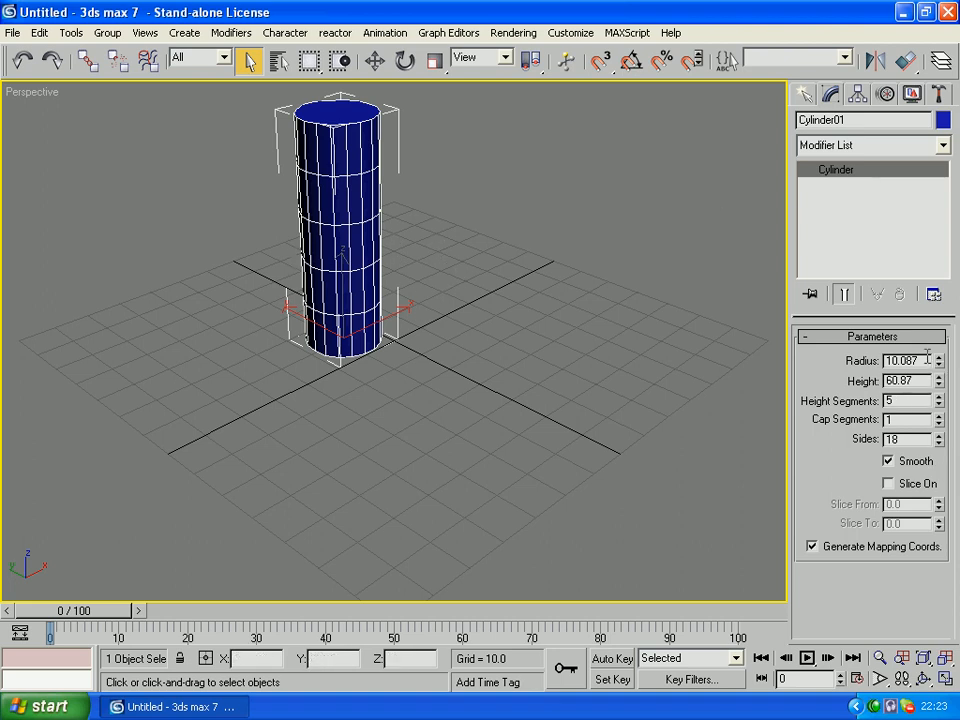
Set the cylinder's radius to 10 and its height to 65
left_click_drag(928, 361, 763, 346)
type("165")
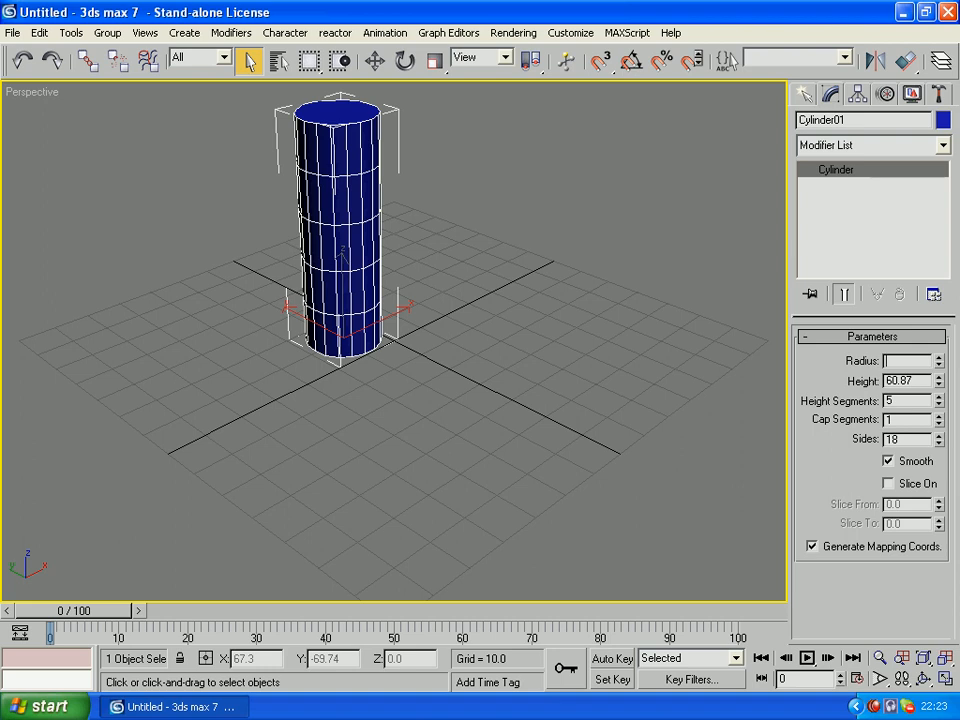
type("10")
key("Return")
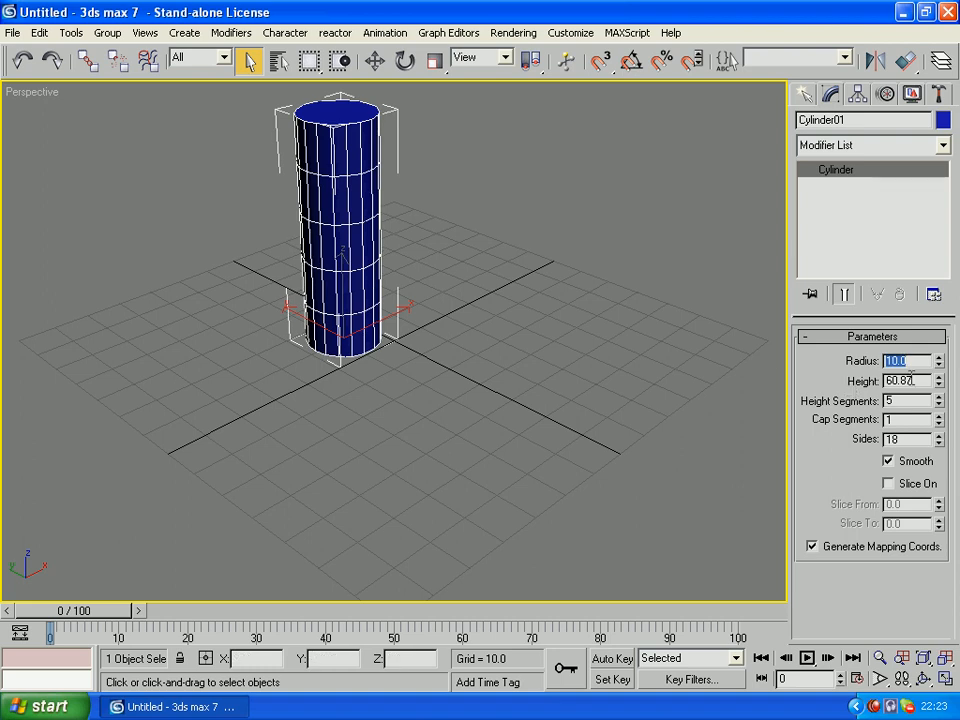
key("Tab")
type("35")
key("Return")
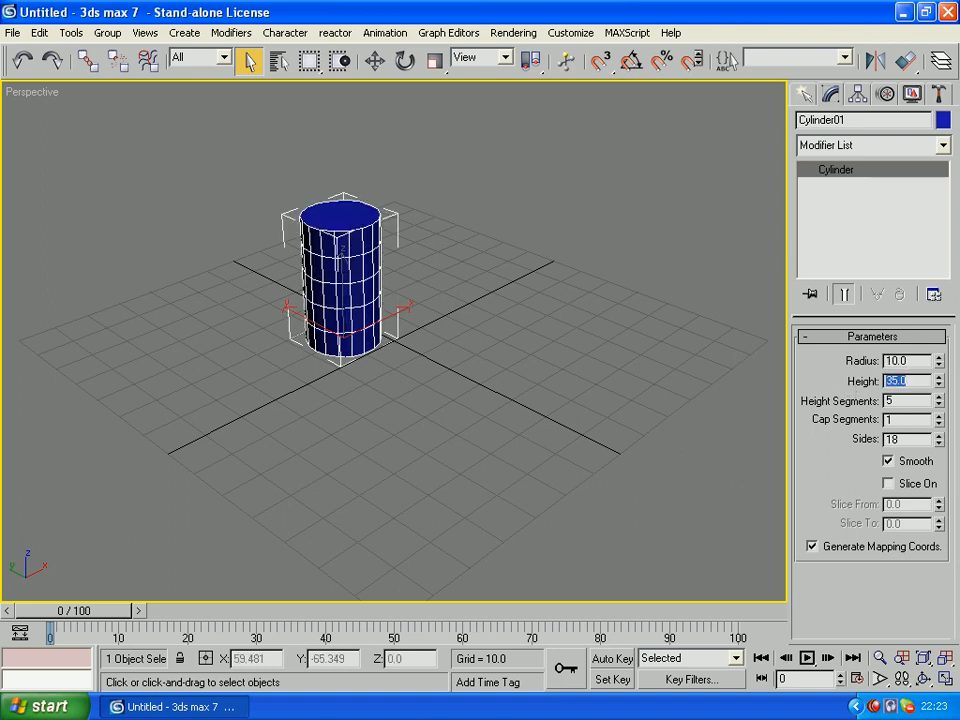
type("65")
key("Return")
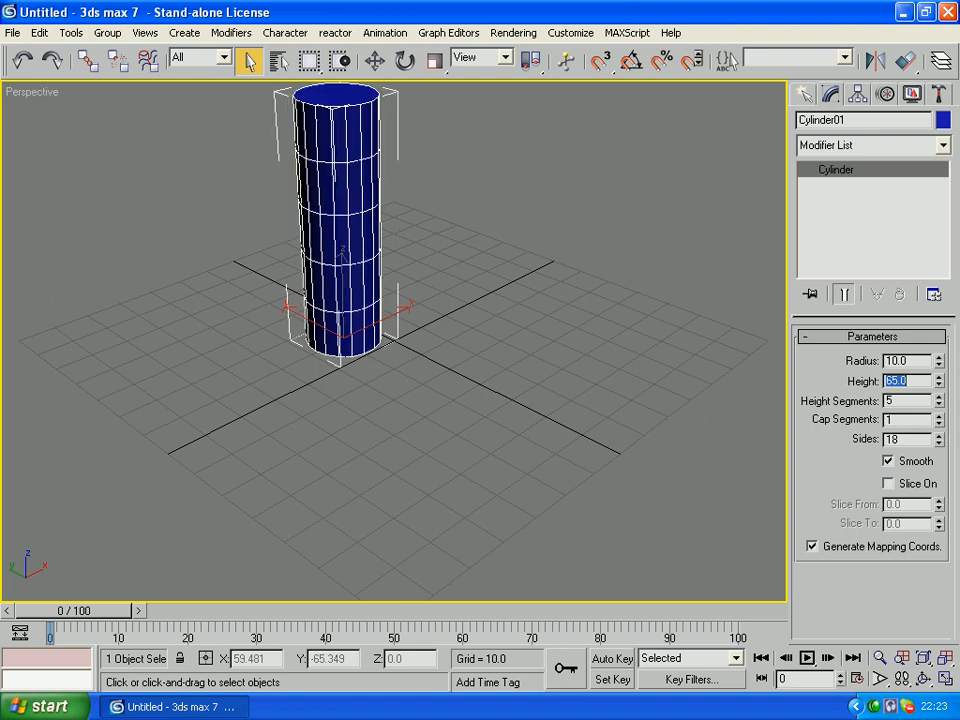
Set the cylinder's height segments to 10
left_click_drag(911, 401, 808, 401)
type("10")
key("Return")
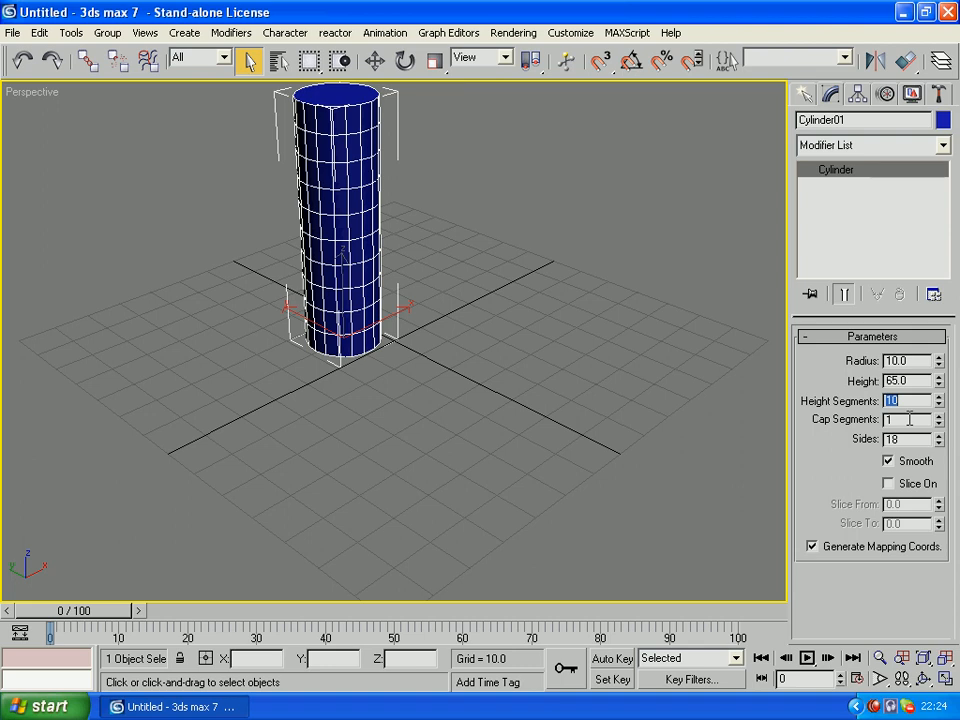
Try 15 cap segments on the cylinder and return the value to 1
key("Tab")
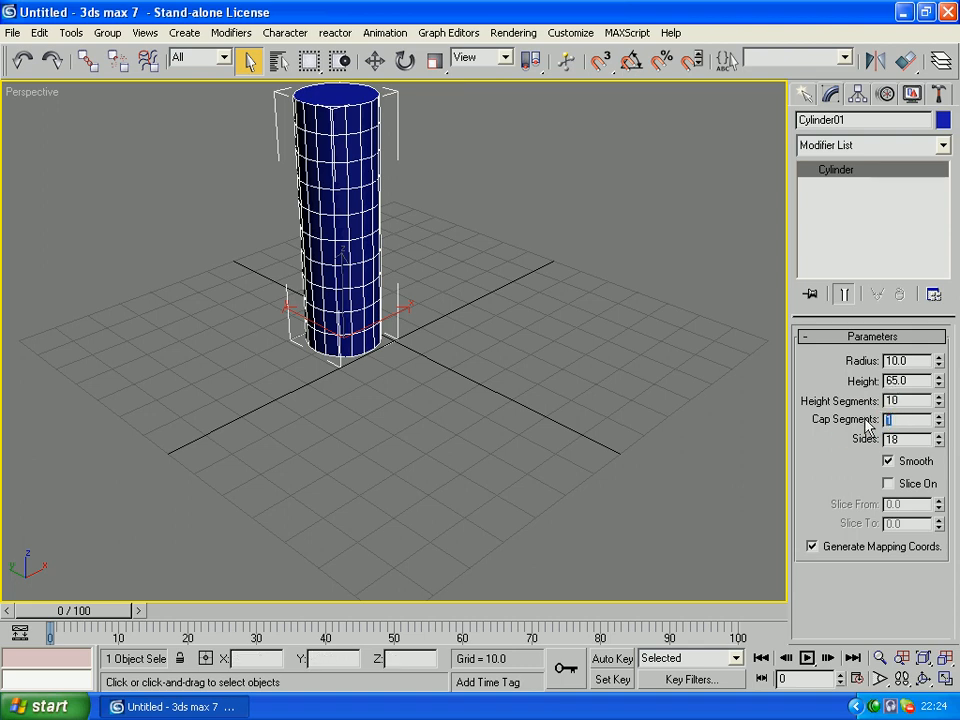
type("15")
key("Return")
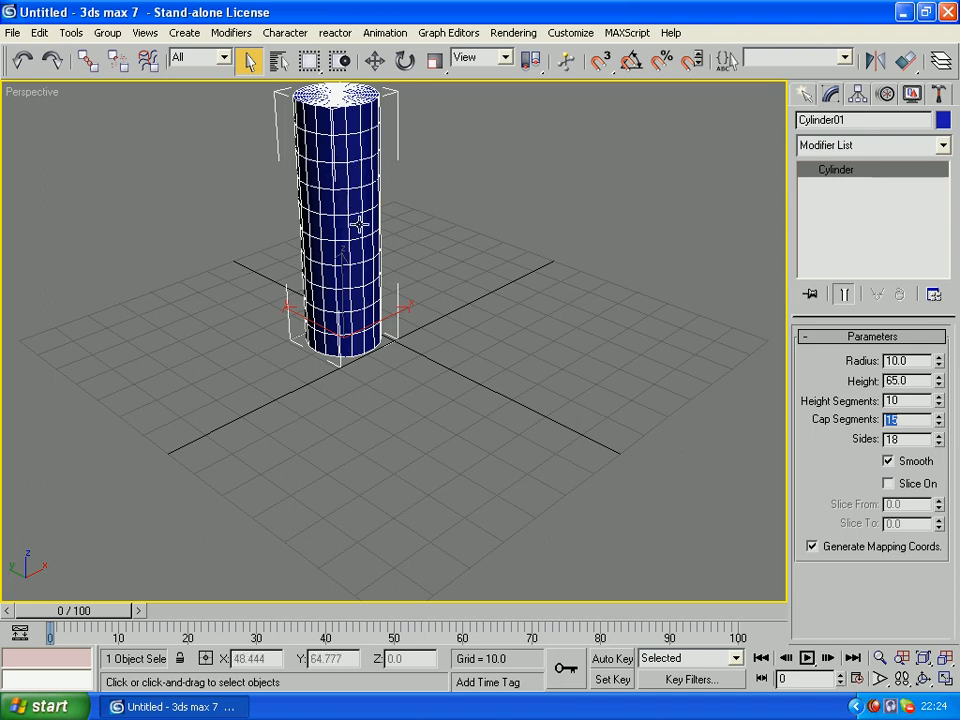
type("1")
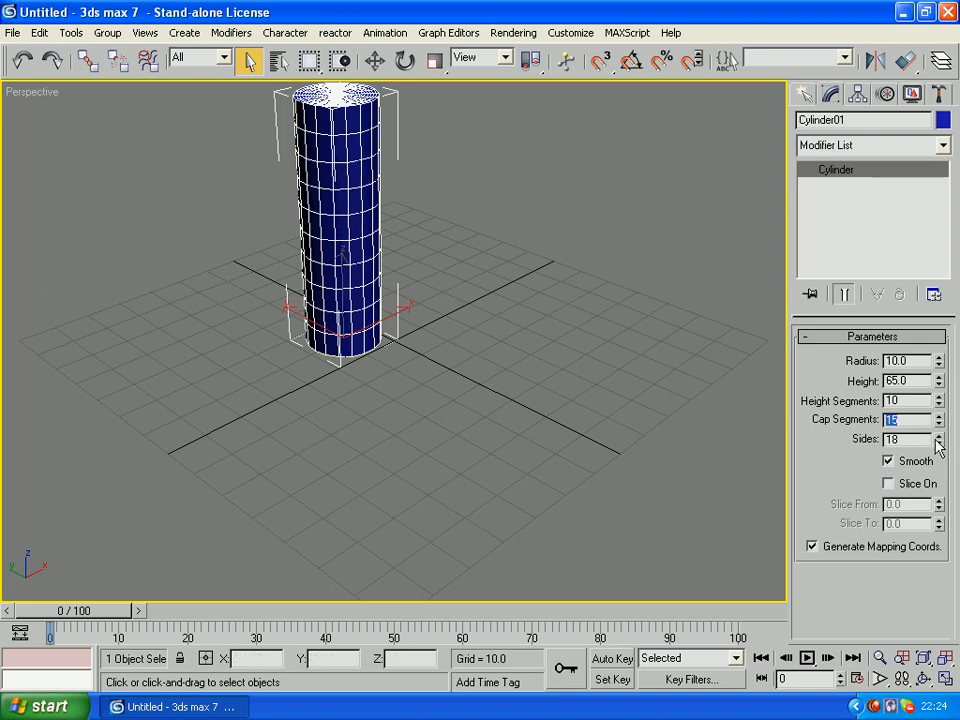
key("Return")
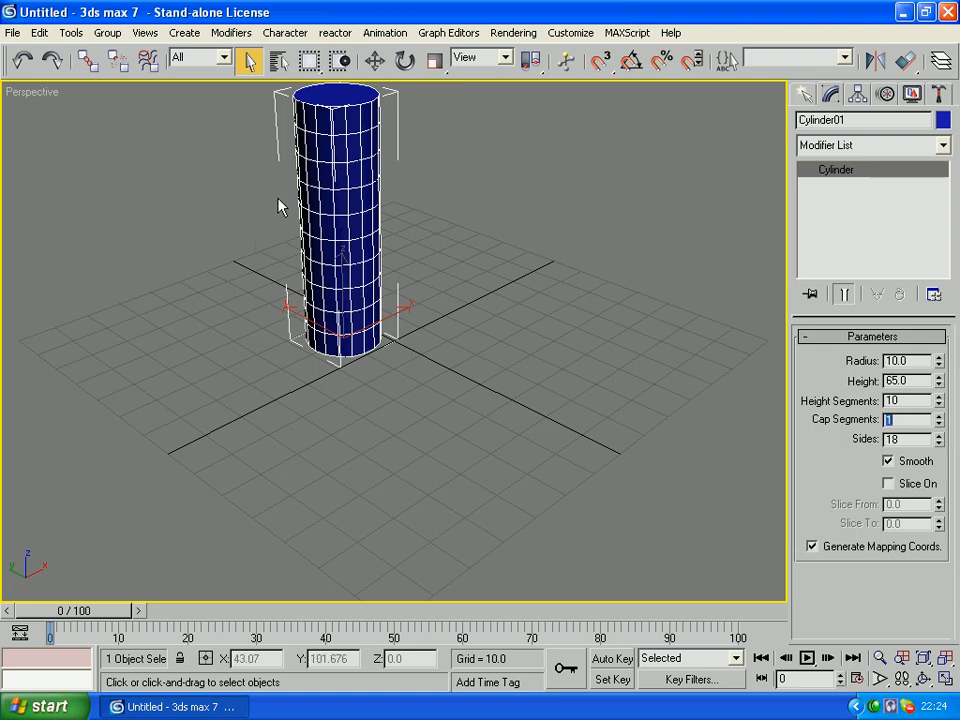
Apply a Bend modifier to the cylinder with an angle of 90 along the Z axis
left_click(232, 33)
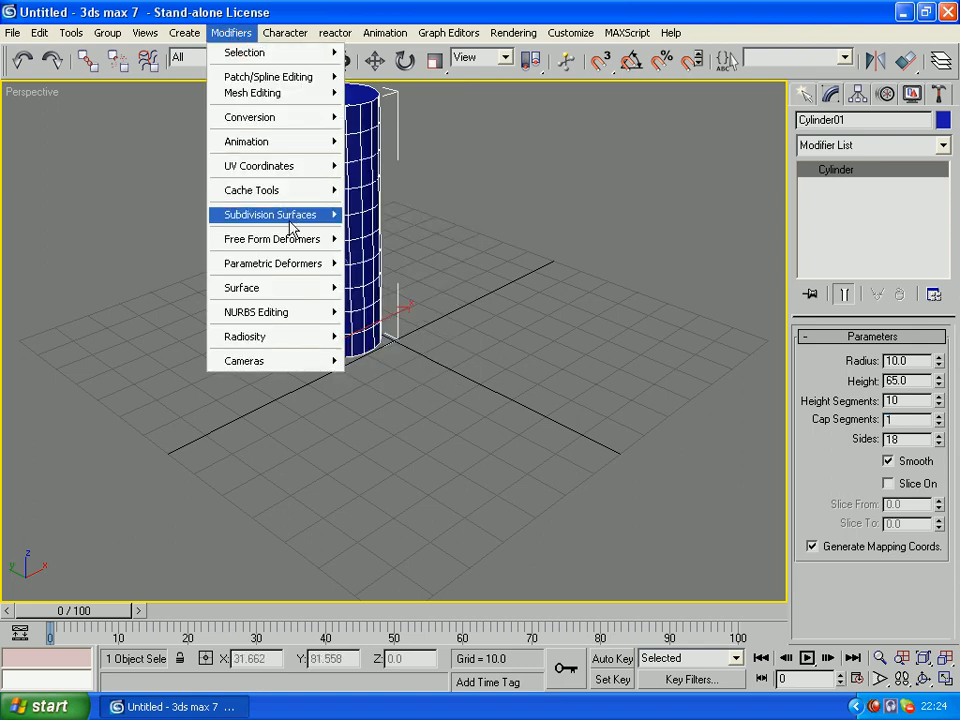
mouse_move(298, 268)
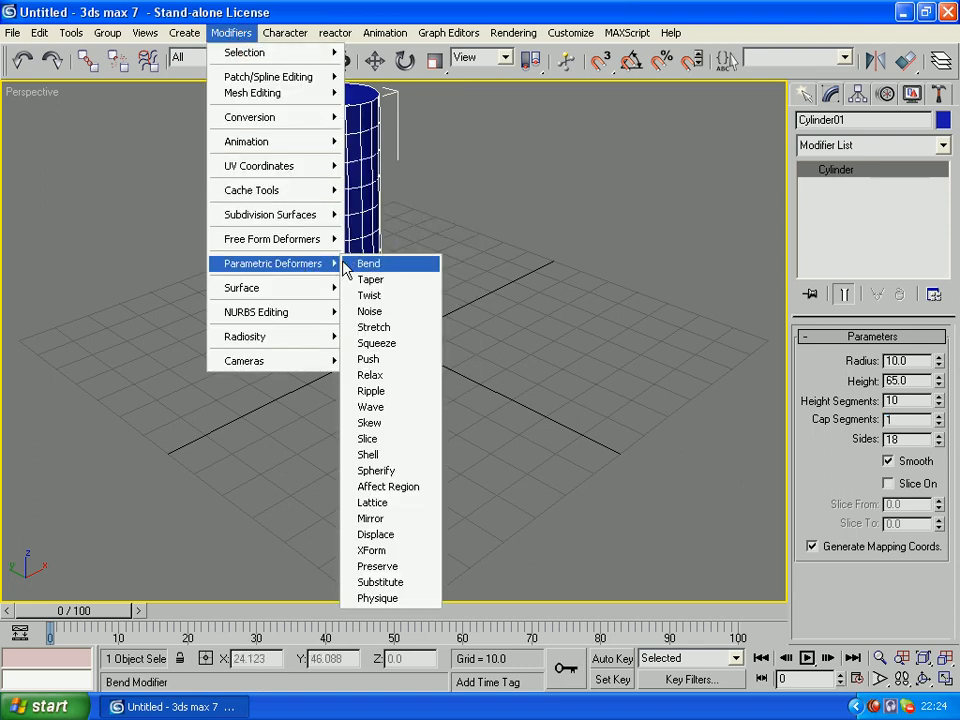
left_click(352, 261)
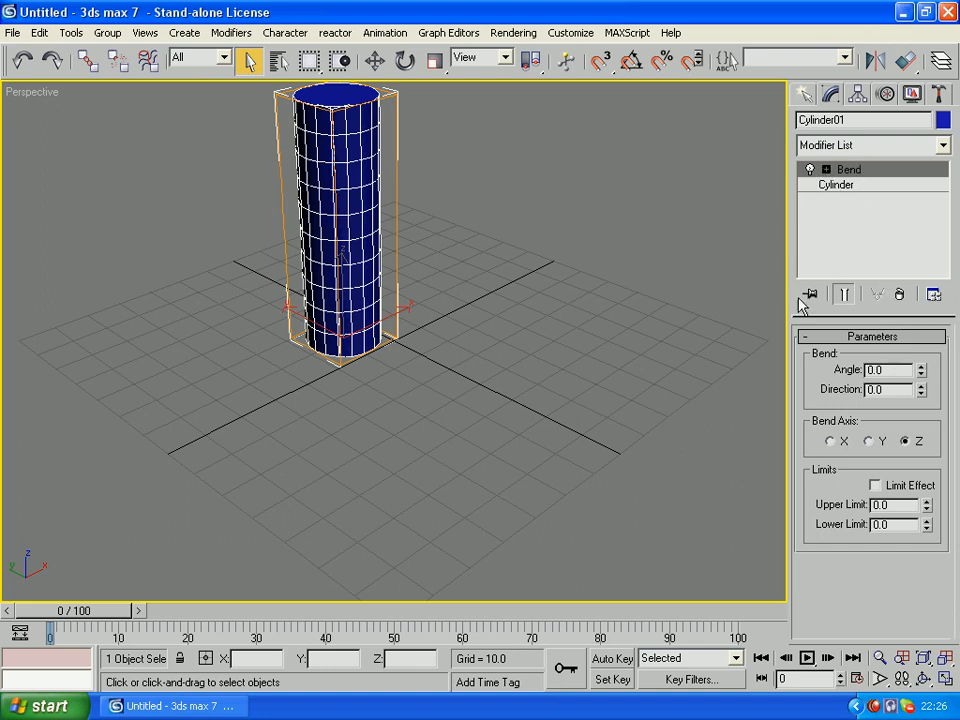
left_click(898, 371)
double_click(868, 370)
type("90")
key("Return")
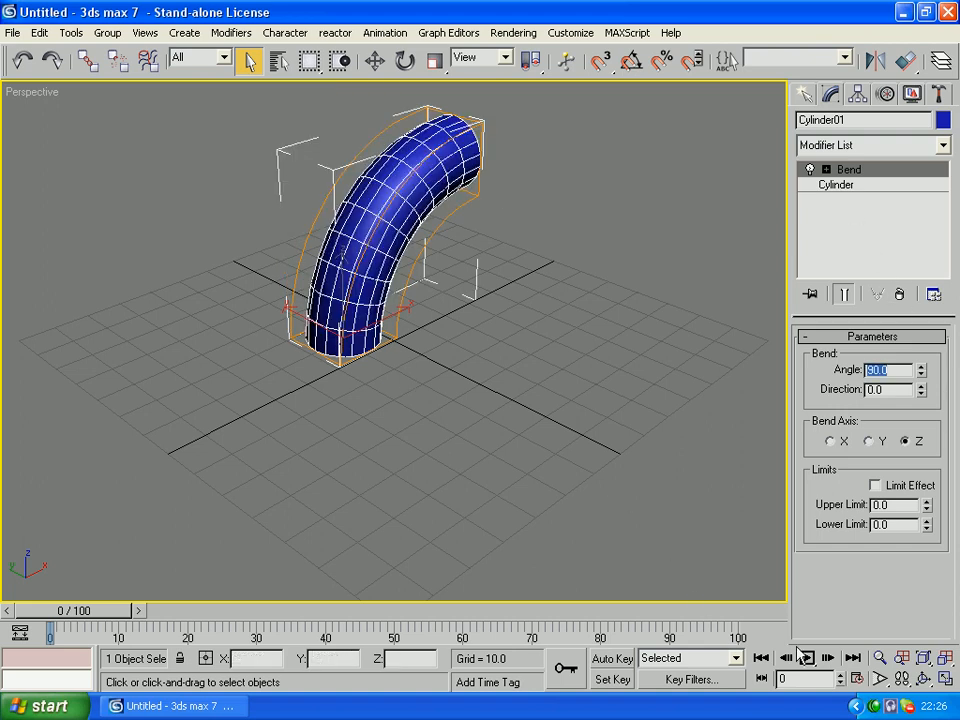
key("ctrl+r")
left_click_drag(441, 370, 422, 390)
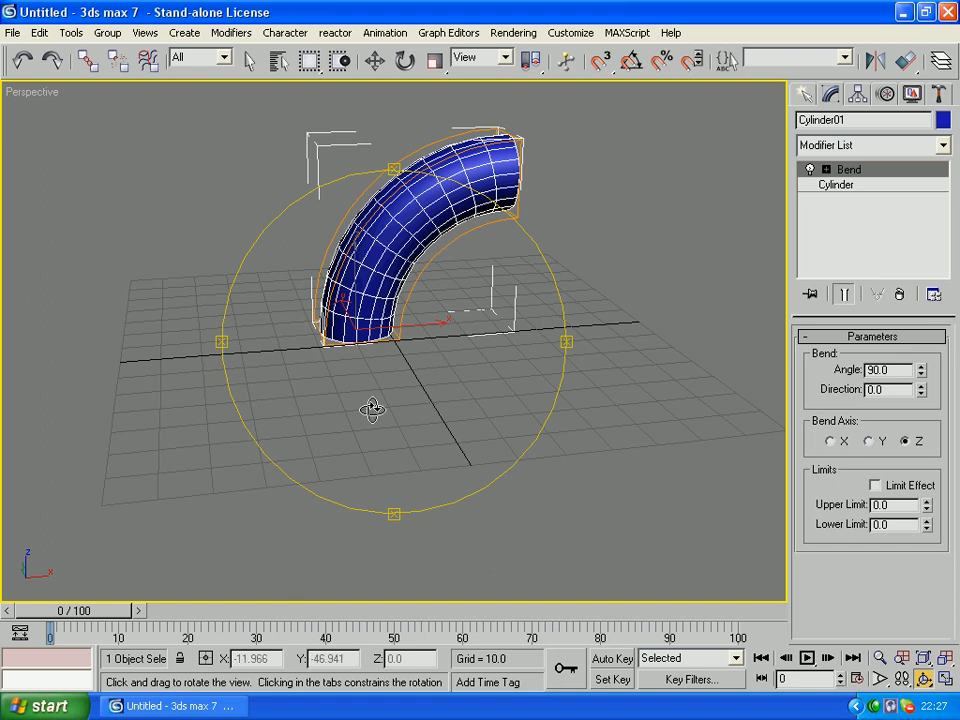
left_click(248, 60)
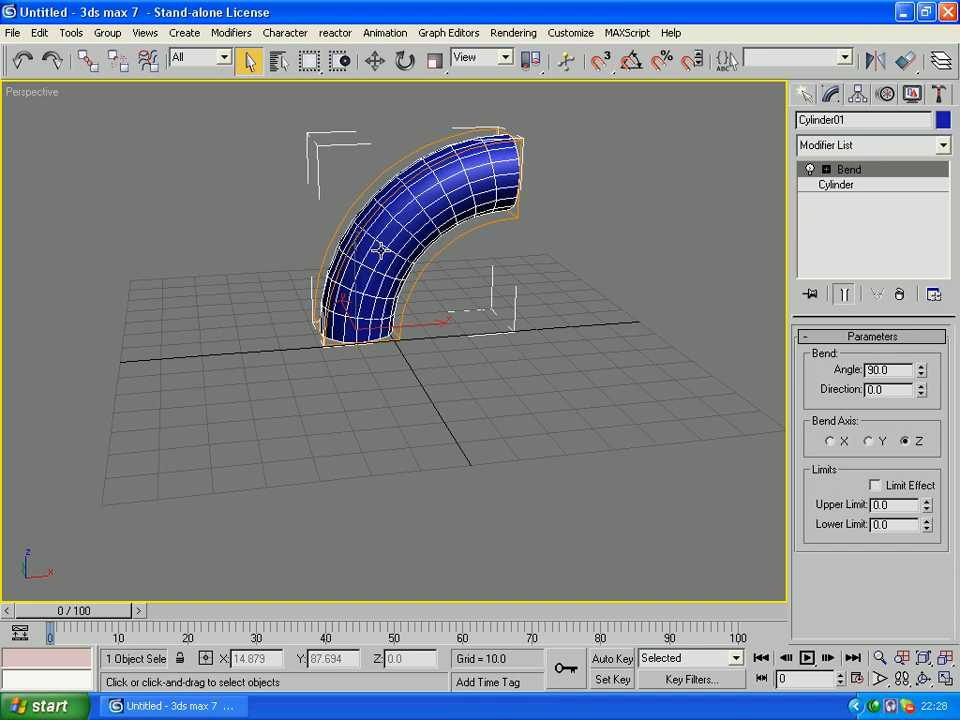
Compare the straight and bent cylinder by switching Bend off and on, and by toggling the end result display at the Cylinder level
left_click(810, 170)
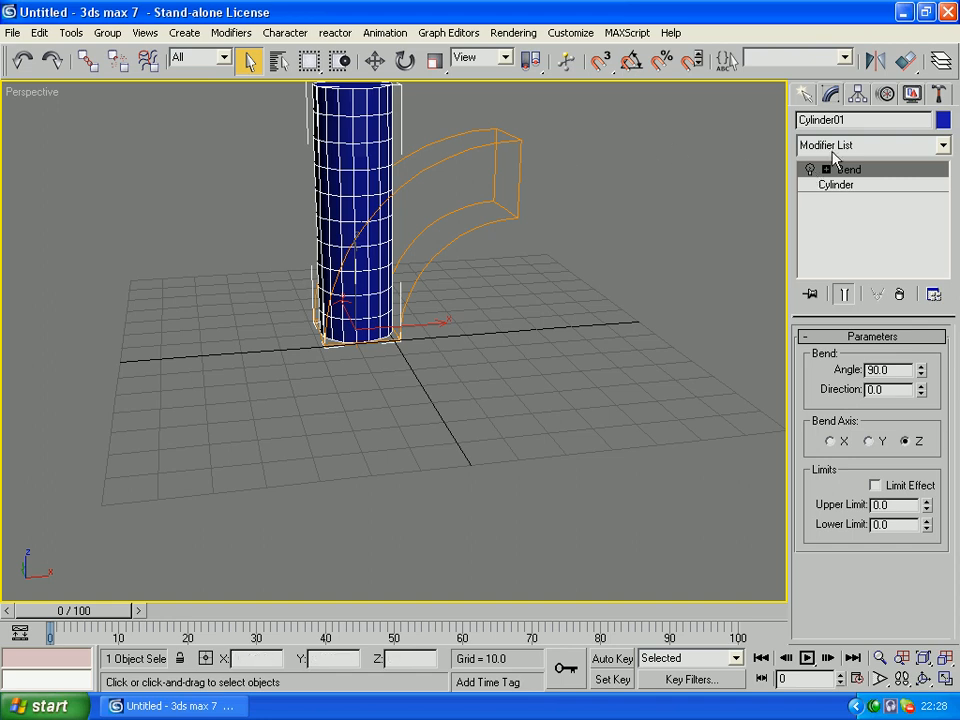
left_click(810, 169)
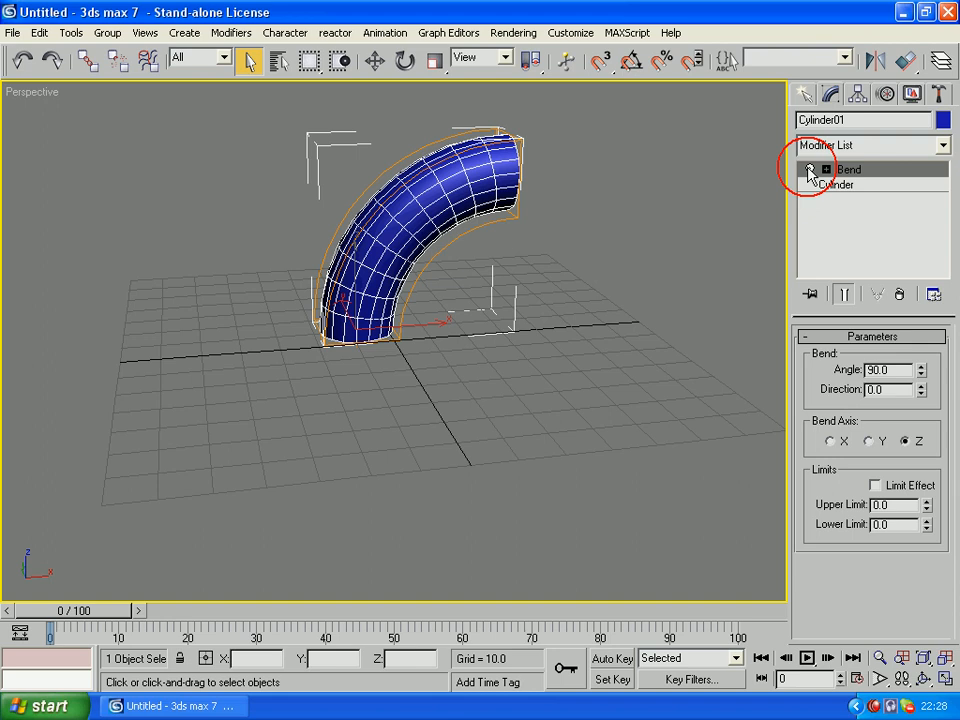
left_click(841, 291)
left_click(840, 290)
left_click(838, 284)
left_click(832, 185)
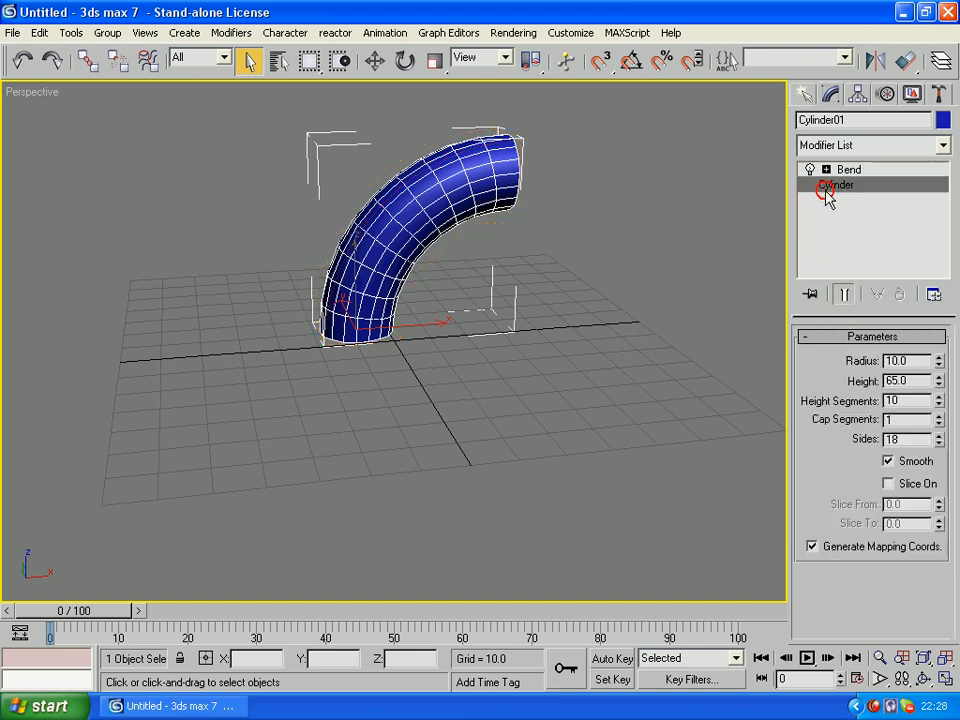
left_click(842, 293)
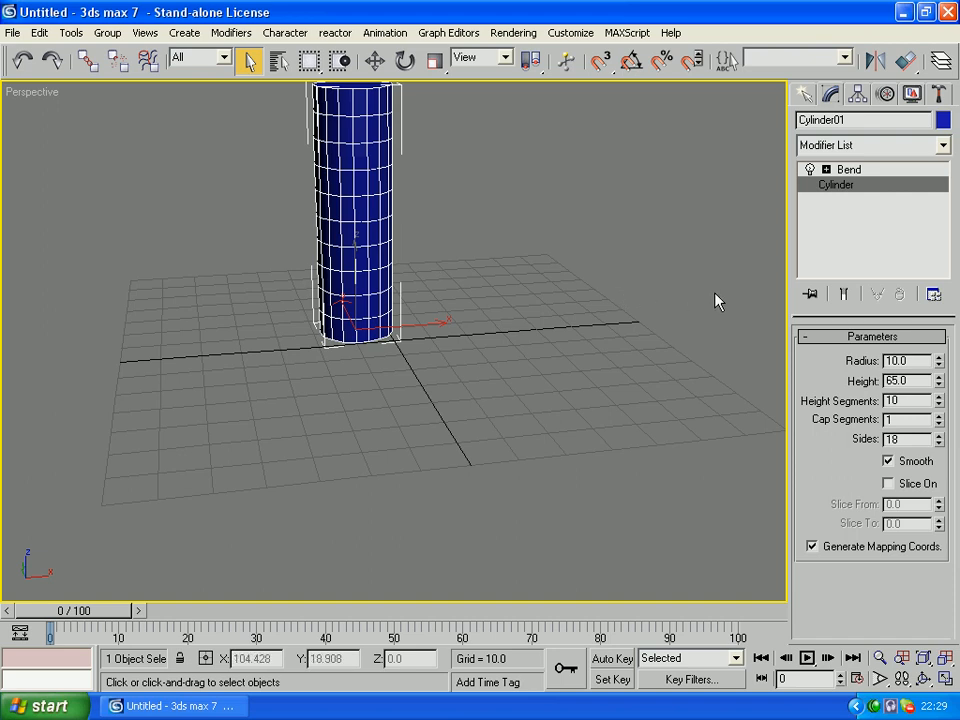
left_click(838, 296)
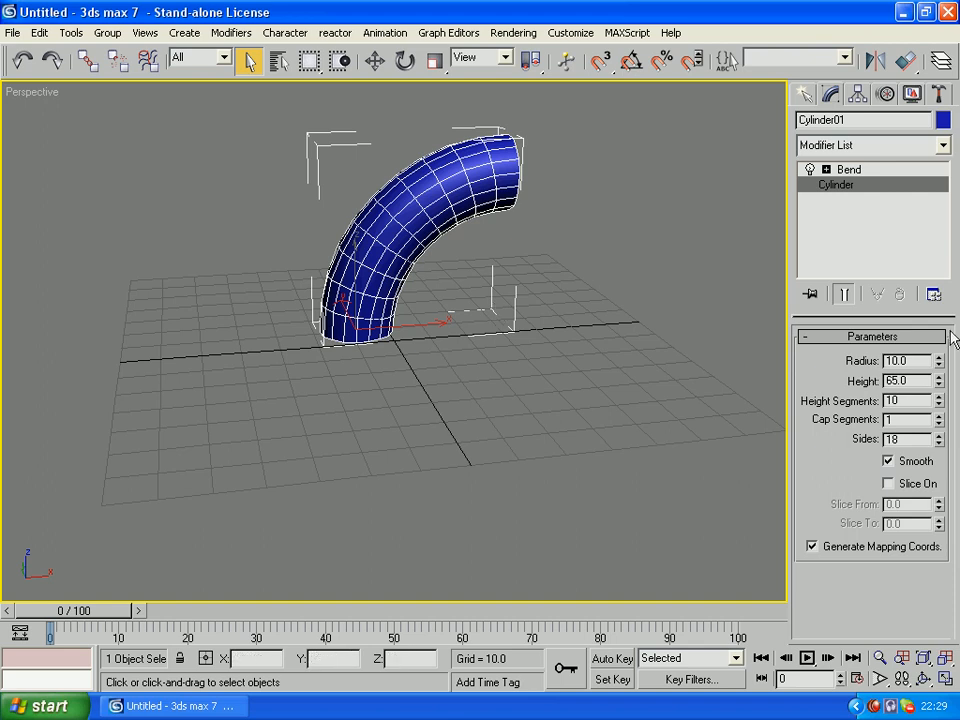
Try a height of 10 on the base cylinder beneath the Bend modifier and return it to 65
double_click(923, 380)
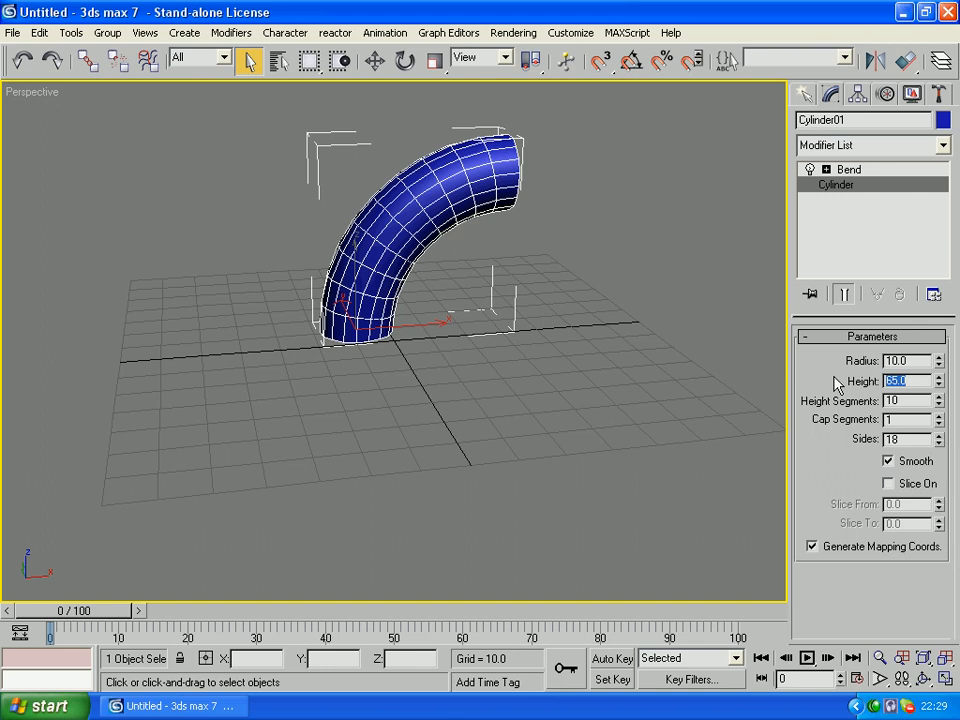
type("10")
key("Return")
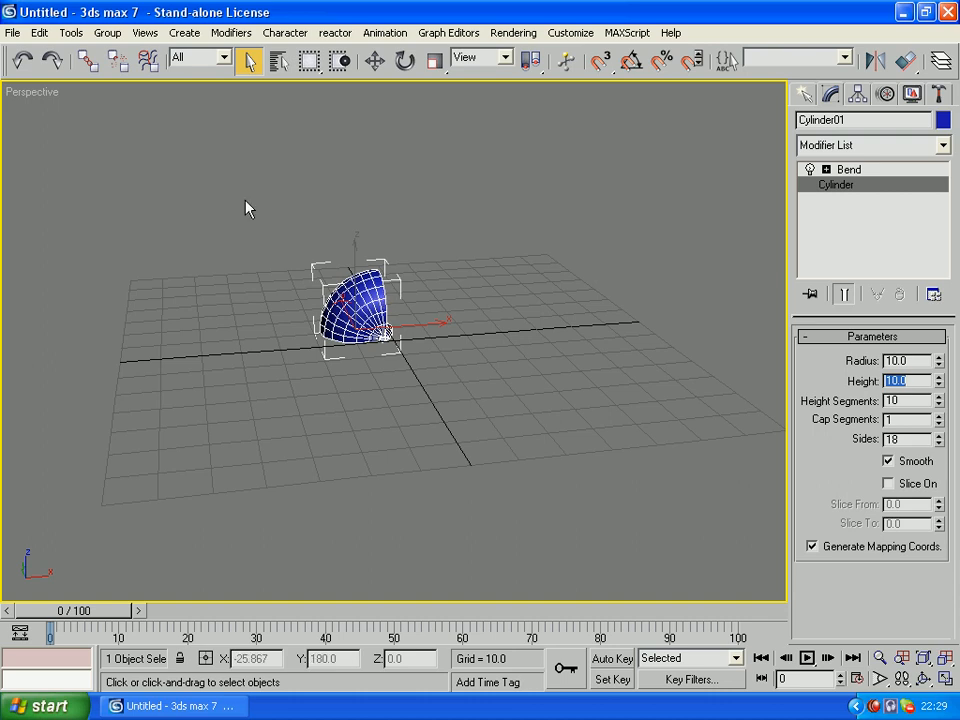
type("65")
key("Return")
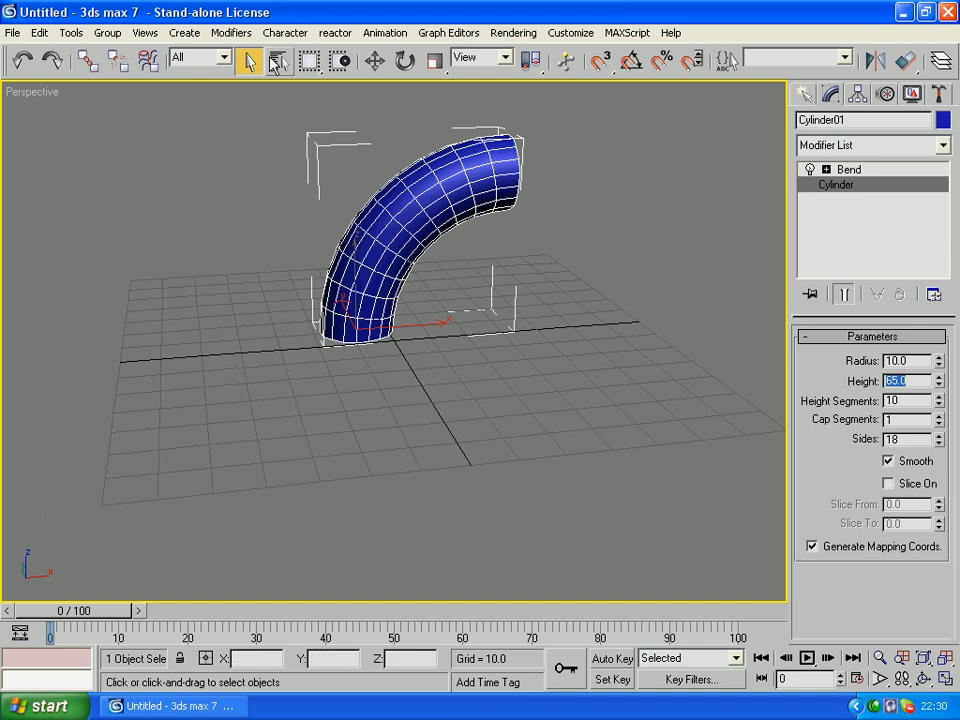
left_click(238, 36)
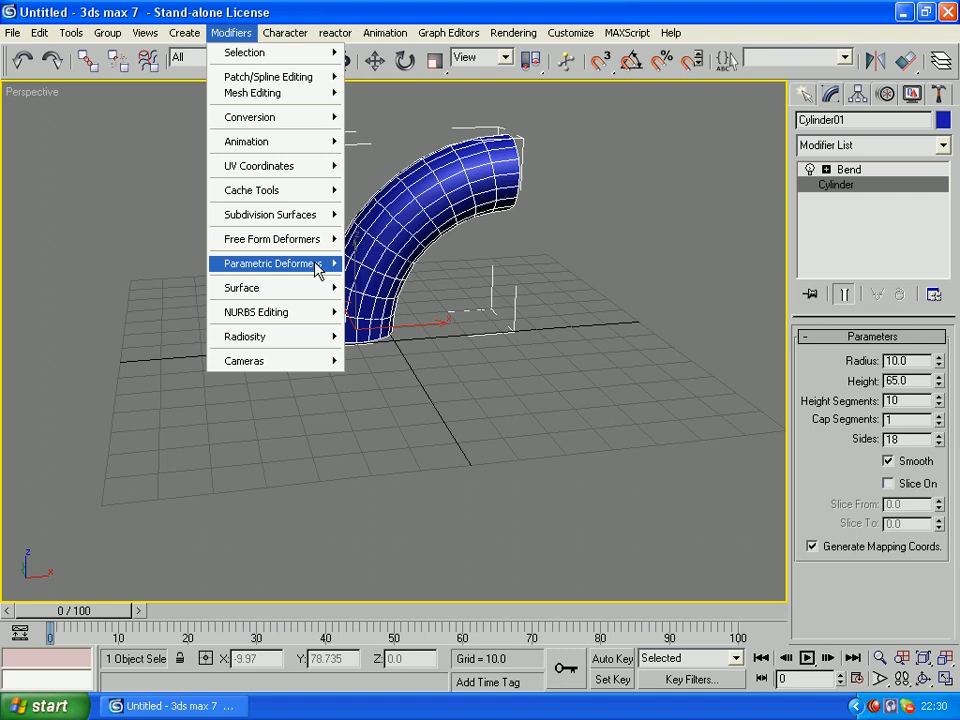
left_click(519, 8)
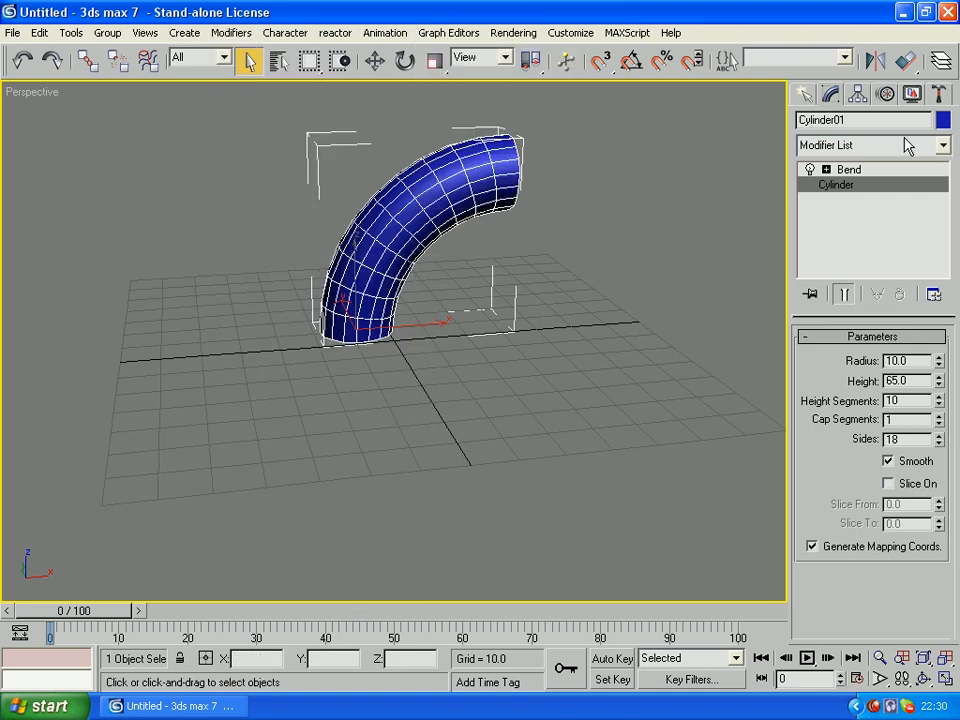
Add a Taper modifier to the cylinder, between the base Cylinder and the Bend in the modifier stack
left_click(910, 145)
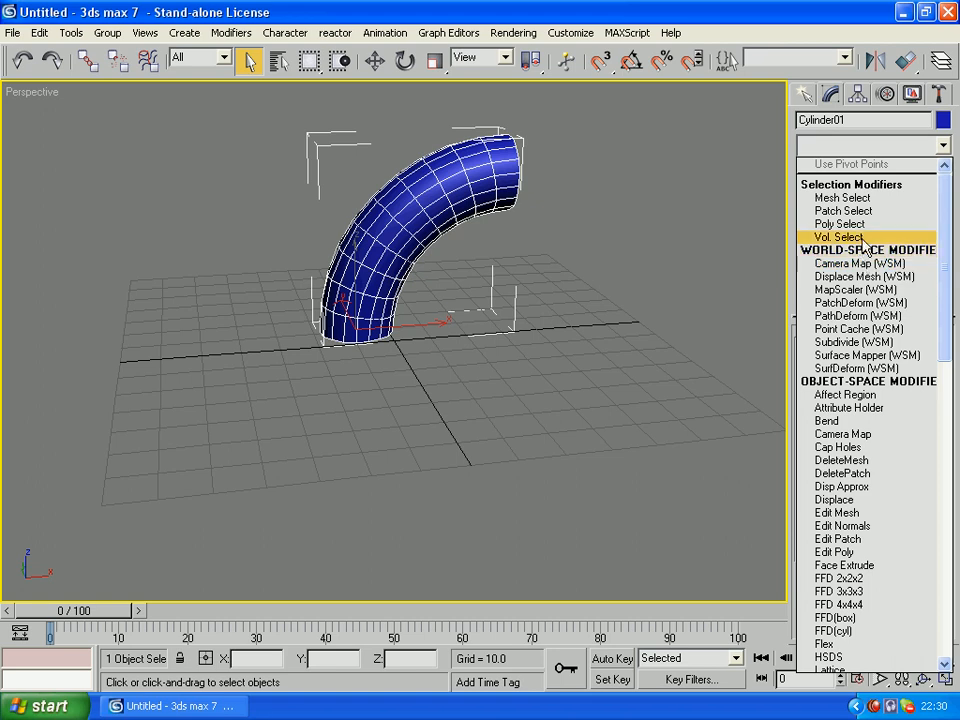
scroll(920, 520, "down", 4)
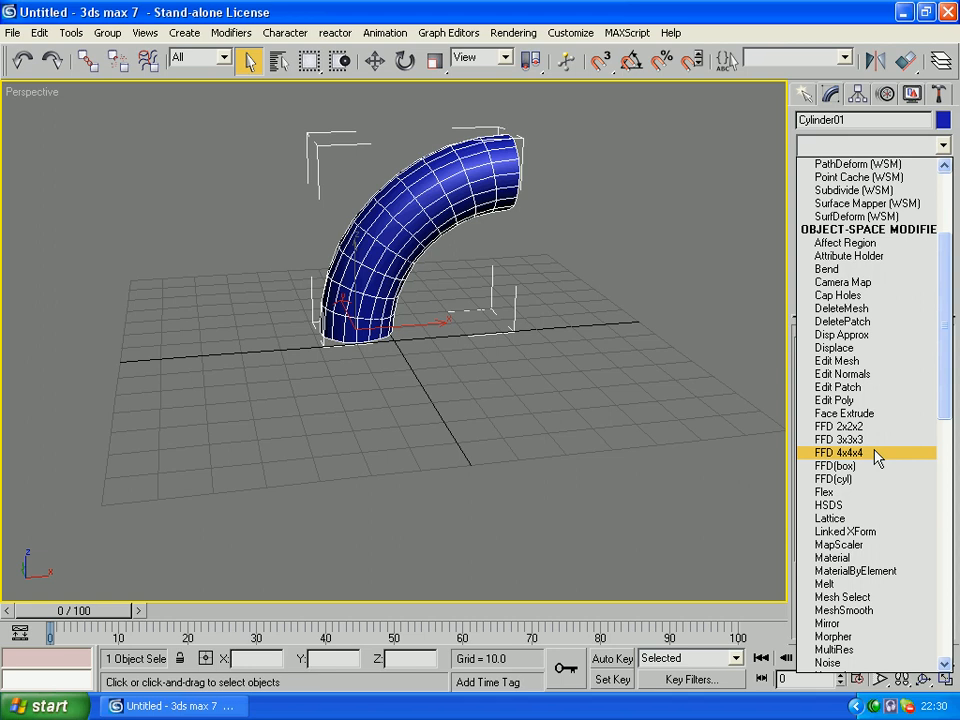
scroll(877, 457, "down", 15)
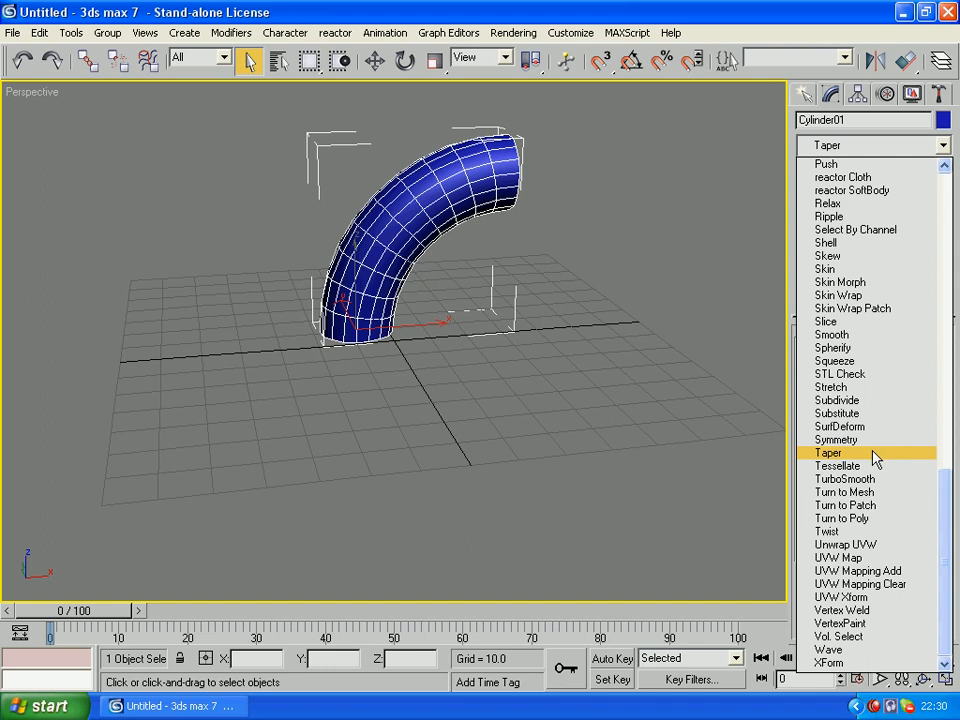
left_click(877, 457)
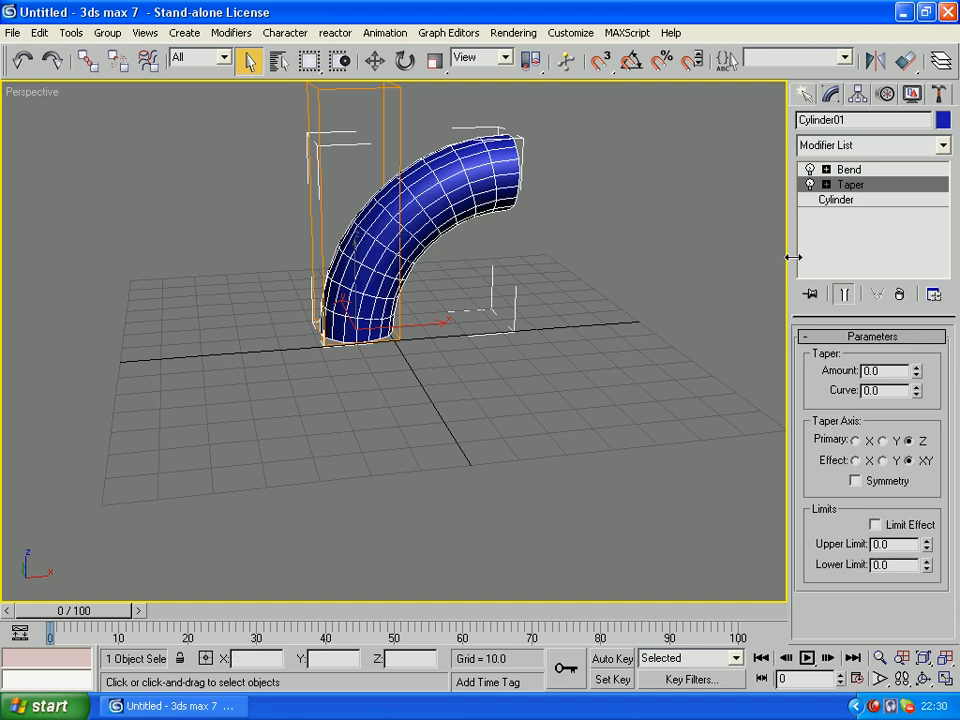
Try Taper amounts of 10, 2 and 0.5 on the bent cylinder
left_click(905, 370)
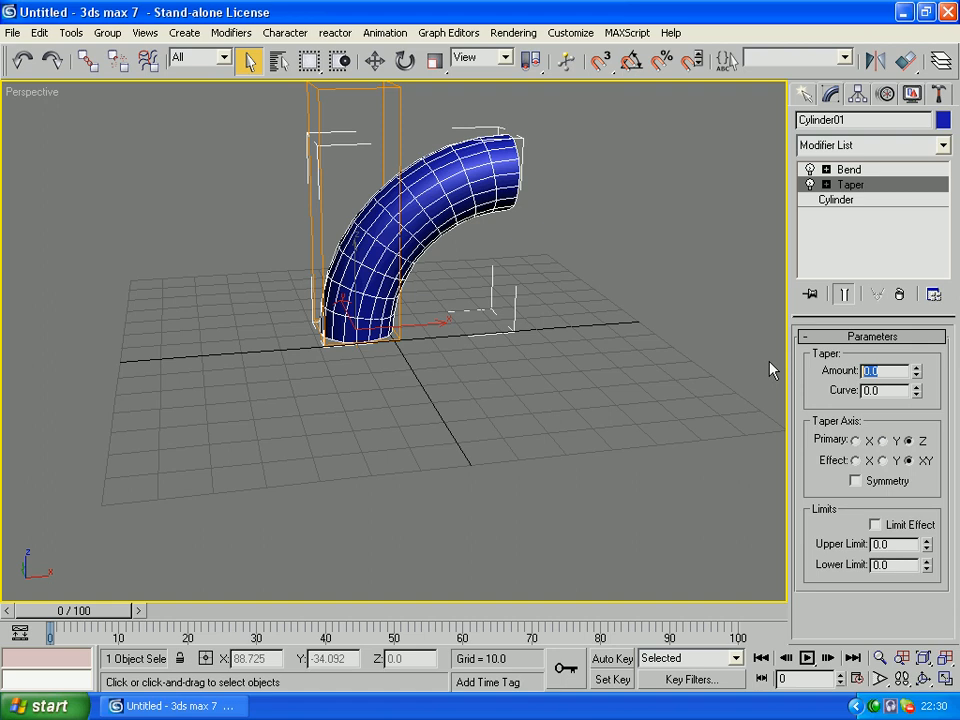
type("20")
key("Return")
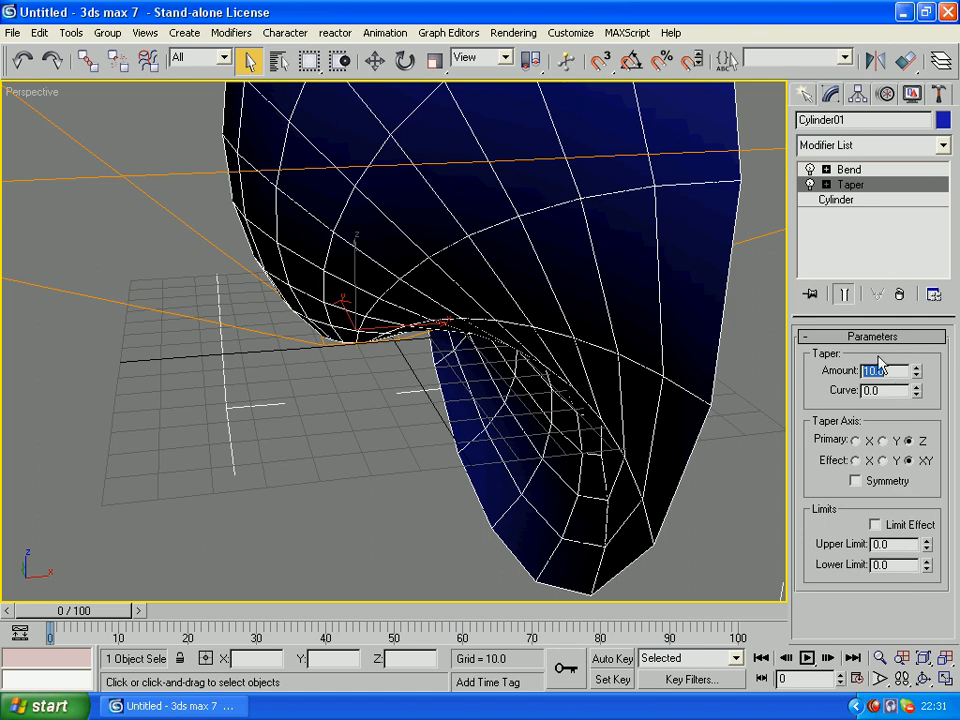
type("2")
key("Return")
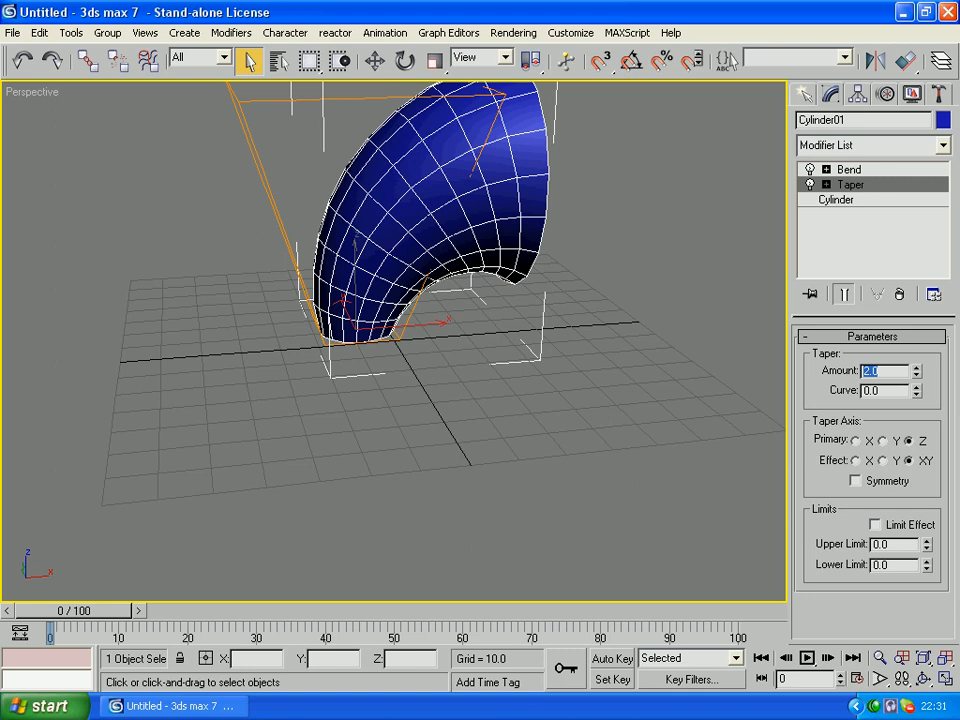
type("0.5")
key("Return")
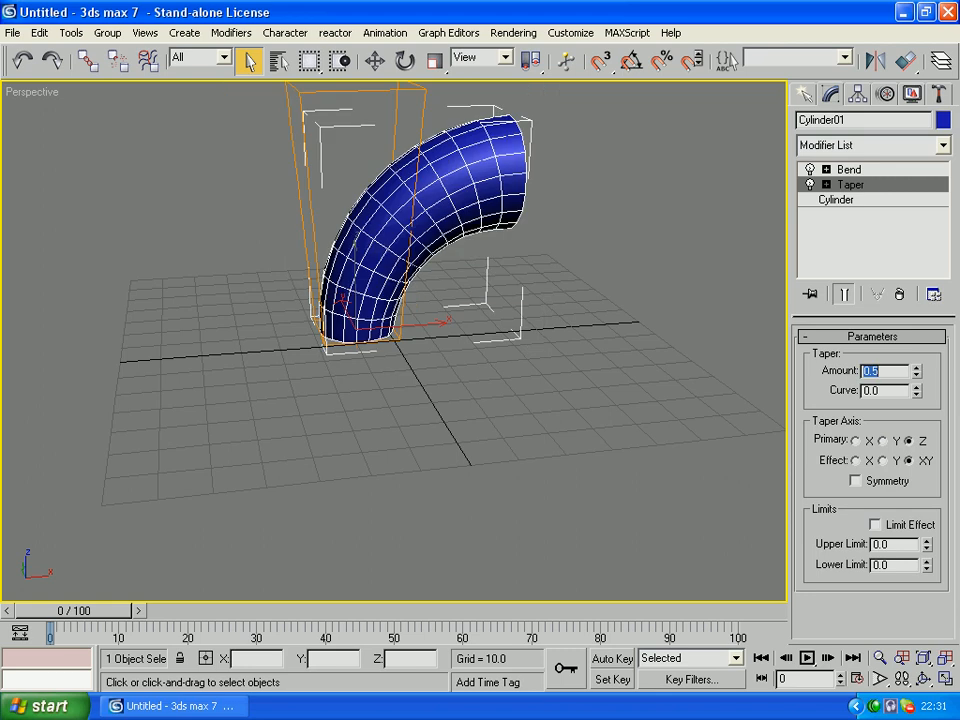
Set the Taper amount to 1 and its curve to 1 on the bent cylinder
left_click(923, 678)
left_click_drag(499, 428, 431, 386)
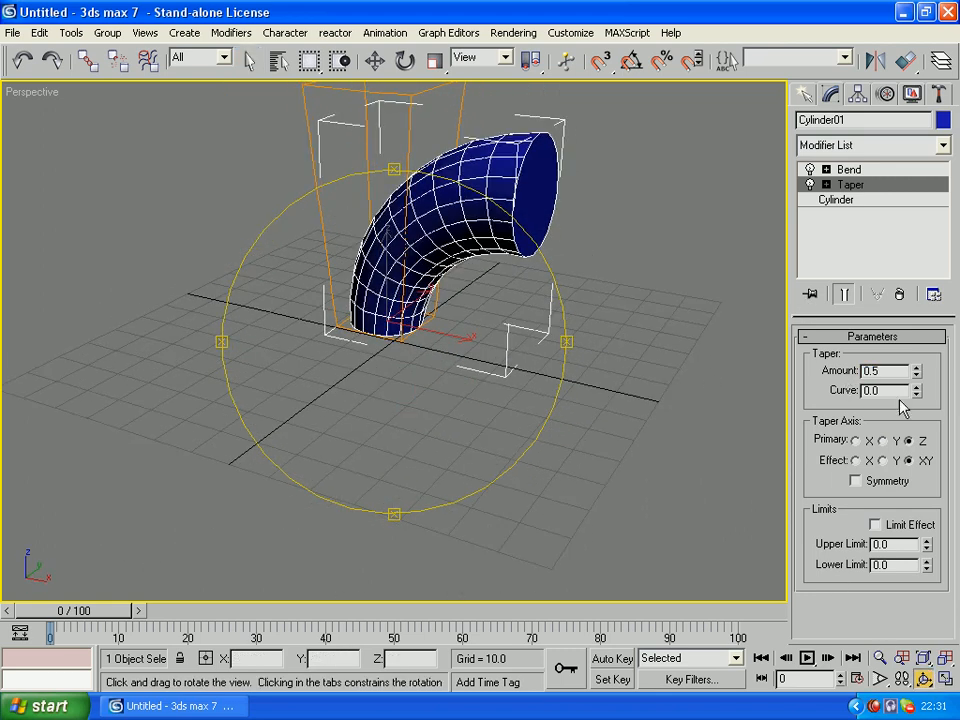
left_click(868, 370)
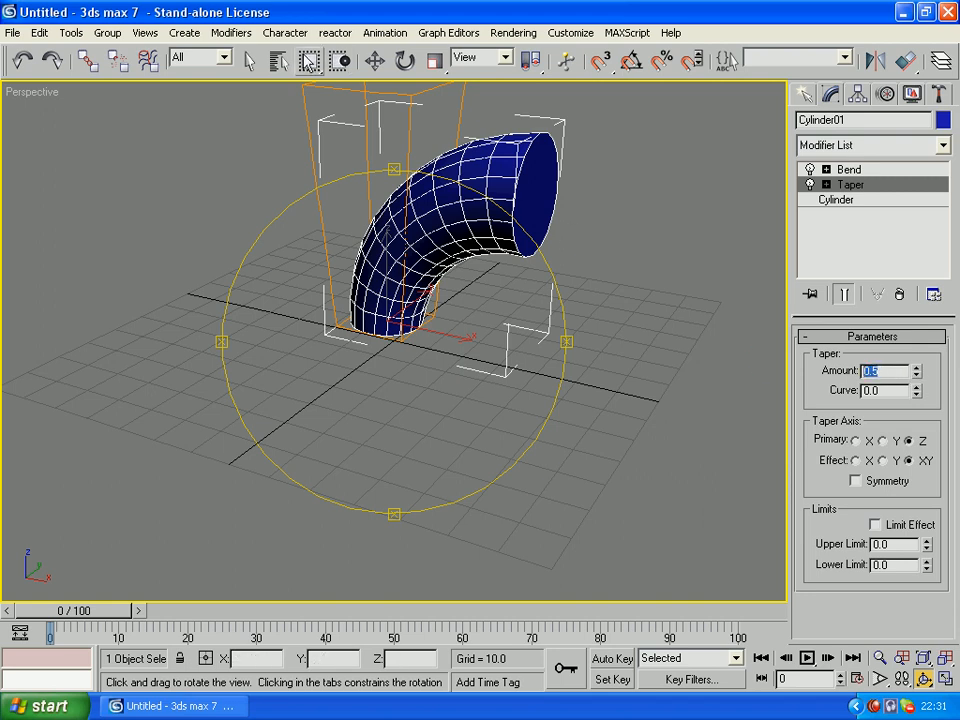
left_click(250, 61)
left_click(872, 371)
left_click_drag(876, 372, 826, 373)
type("1")
key("Return")
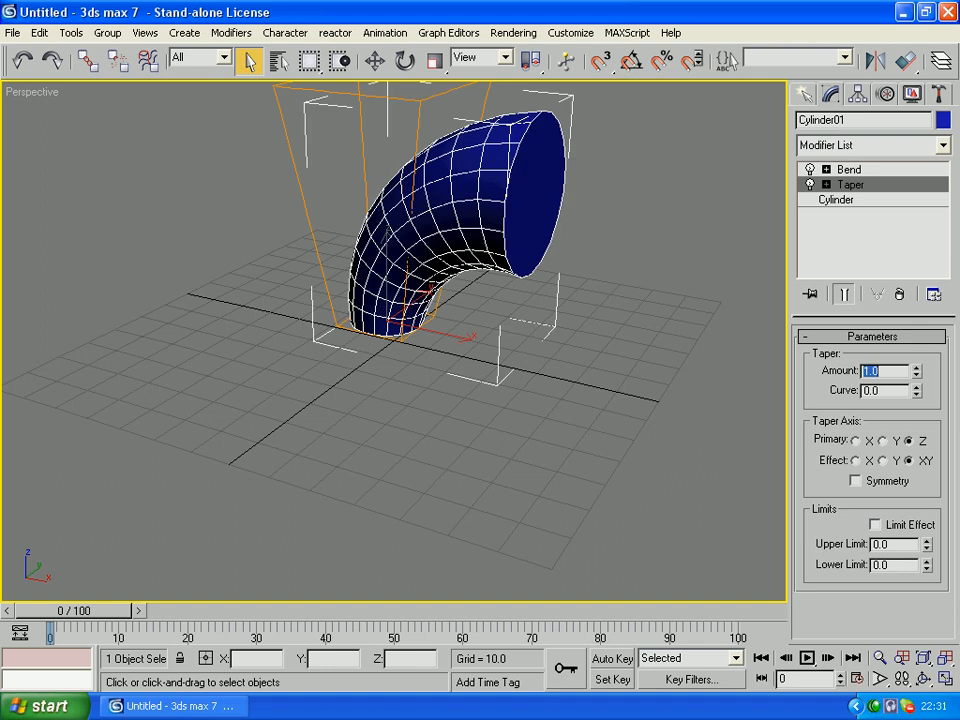
key("Tab")
type("1")
key("Return")
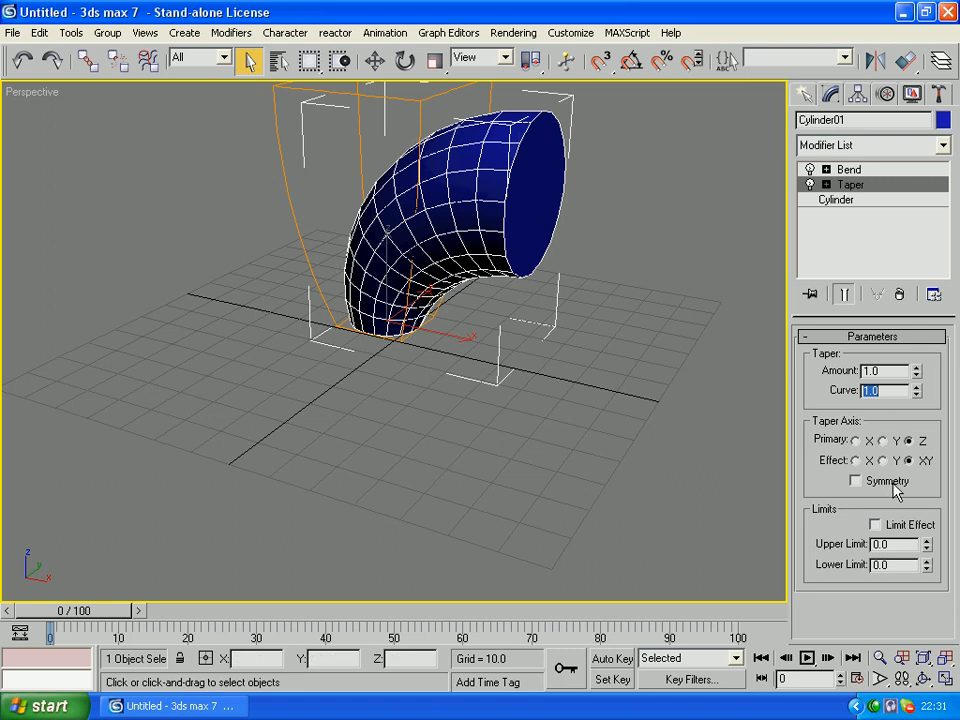
Try X and Y as the Taper's primary axis and return it to Z
left_click(856, 440)
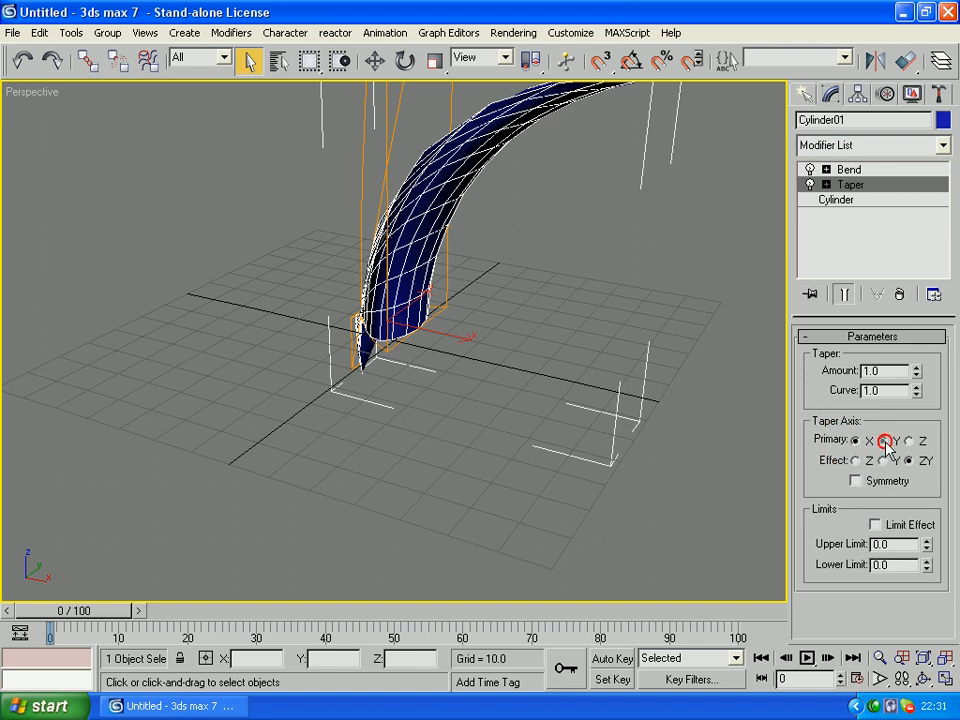
left_click(882, 441)
left_click(908, 441)
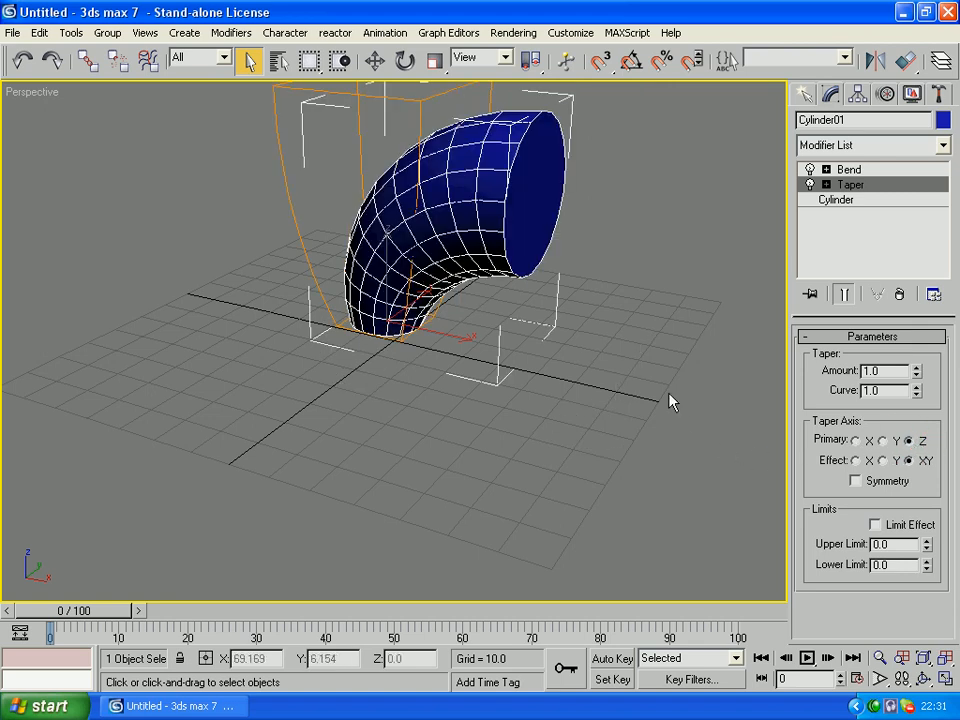
Compare the effect of each modifier by switching Taper and Bend off and on again, and examine the tapered bend
left_click(811, 185)
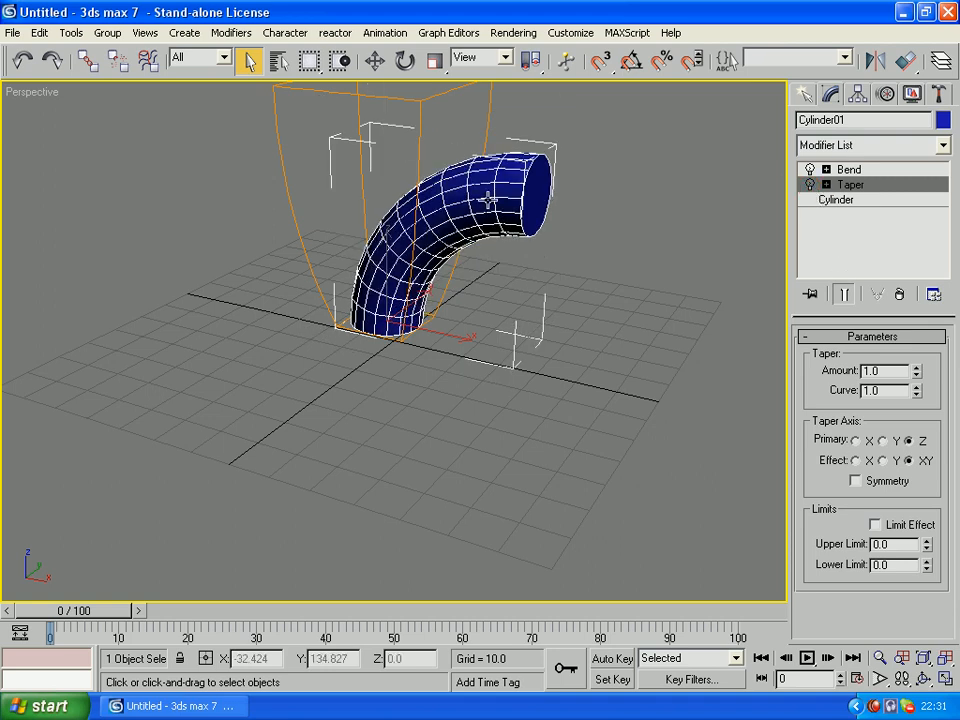
left_click(810, 185)
left_click(810, 170)
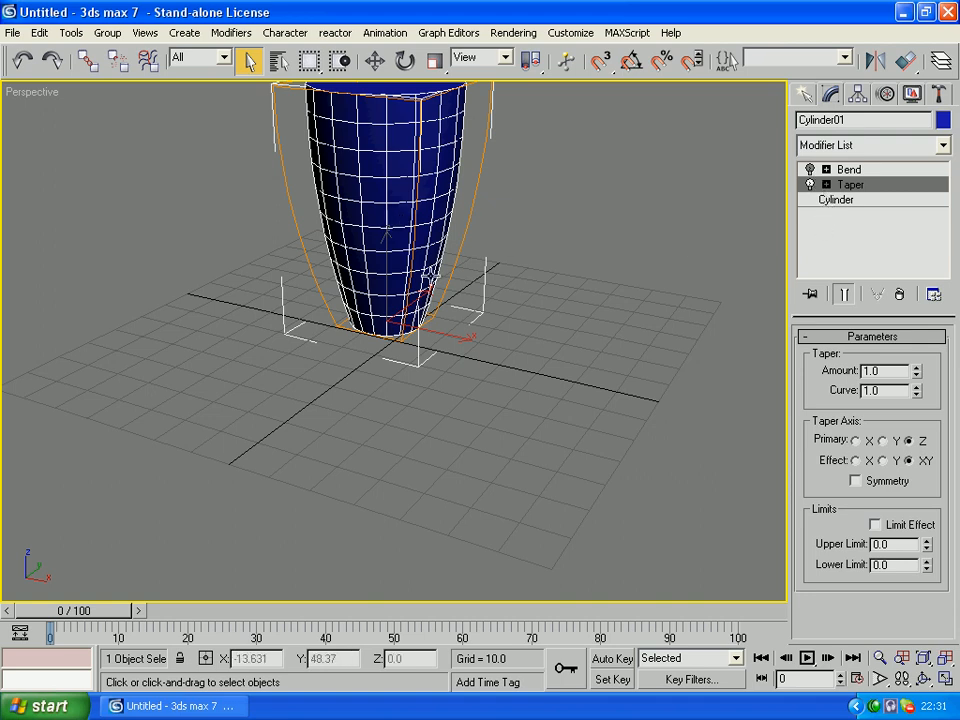
left_click(810, 170)
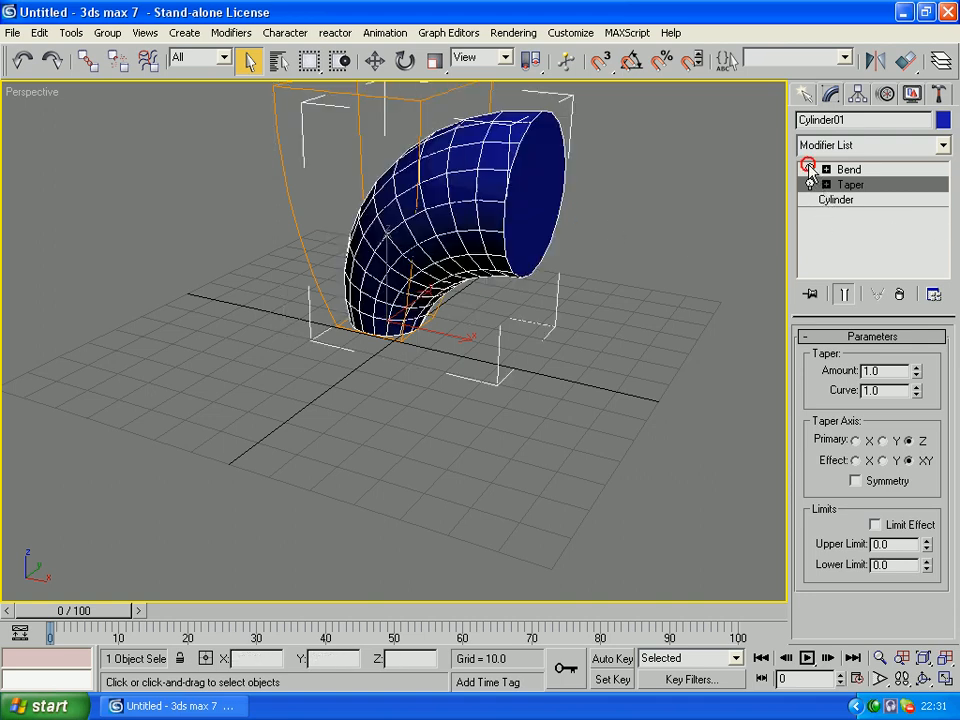
left_click(810, 186)
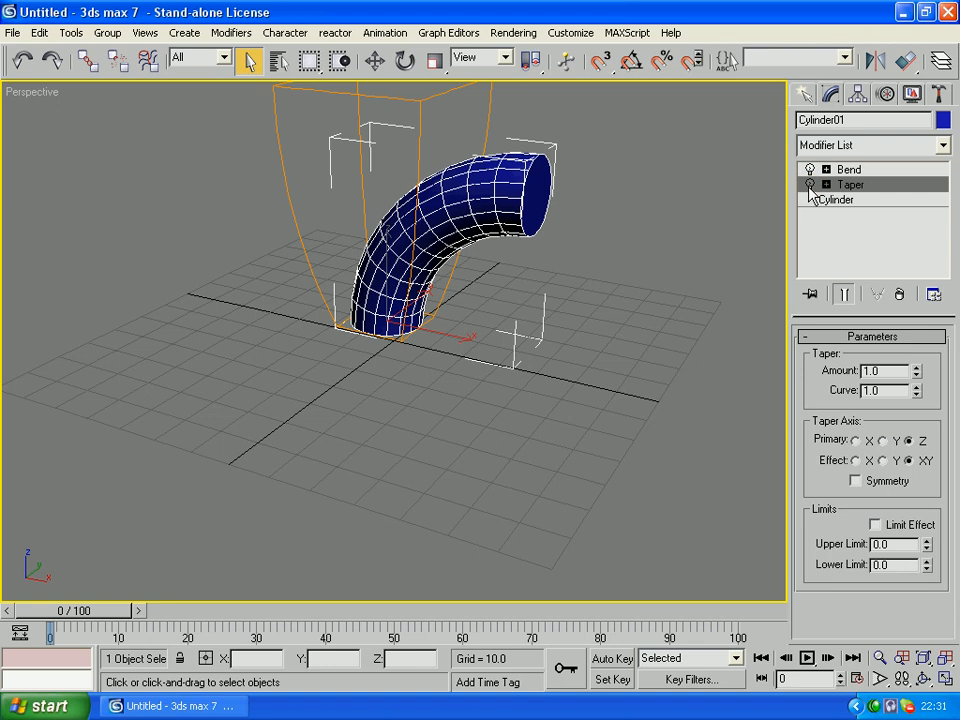
left_click(810, 186)
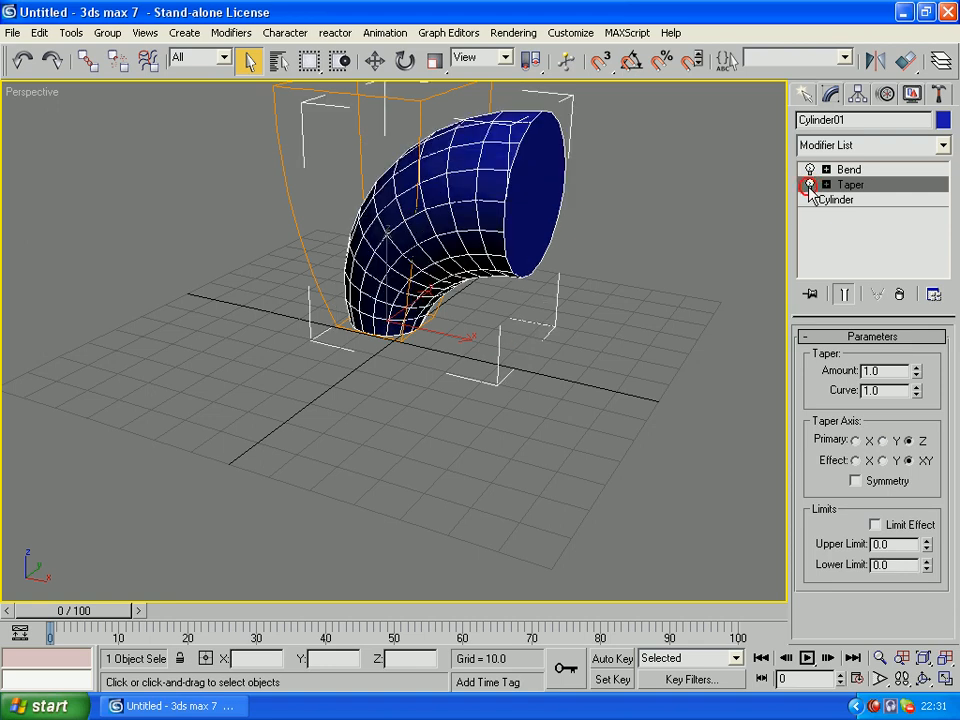
left_click(923, 679)
left_click_drag(568, 407, 468, 355)
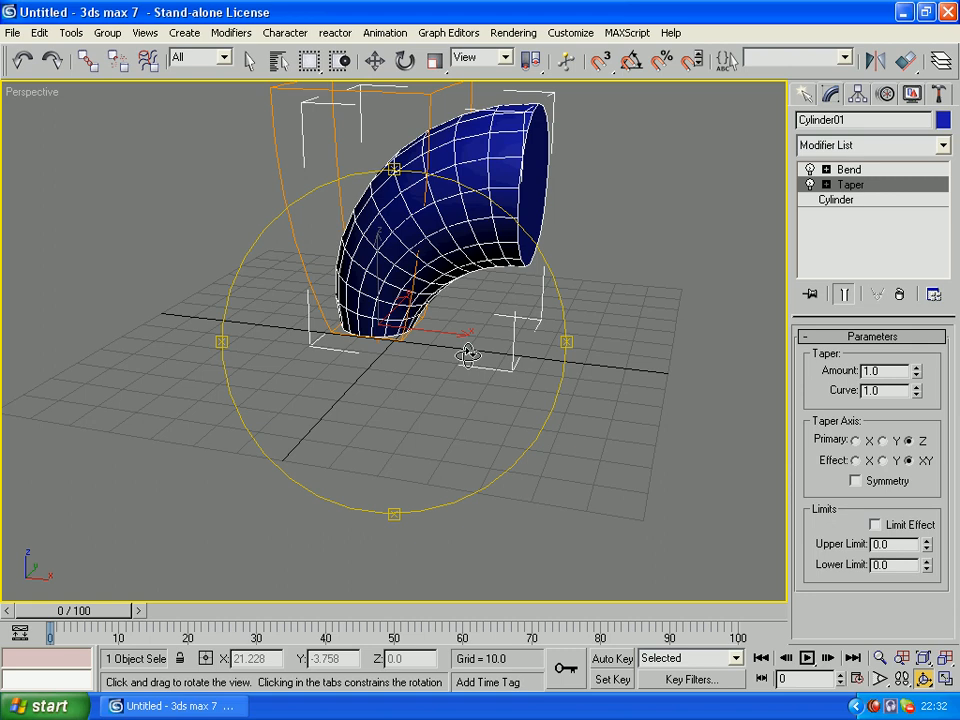
key("q")
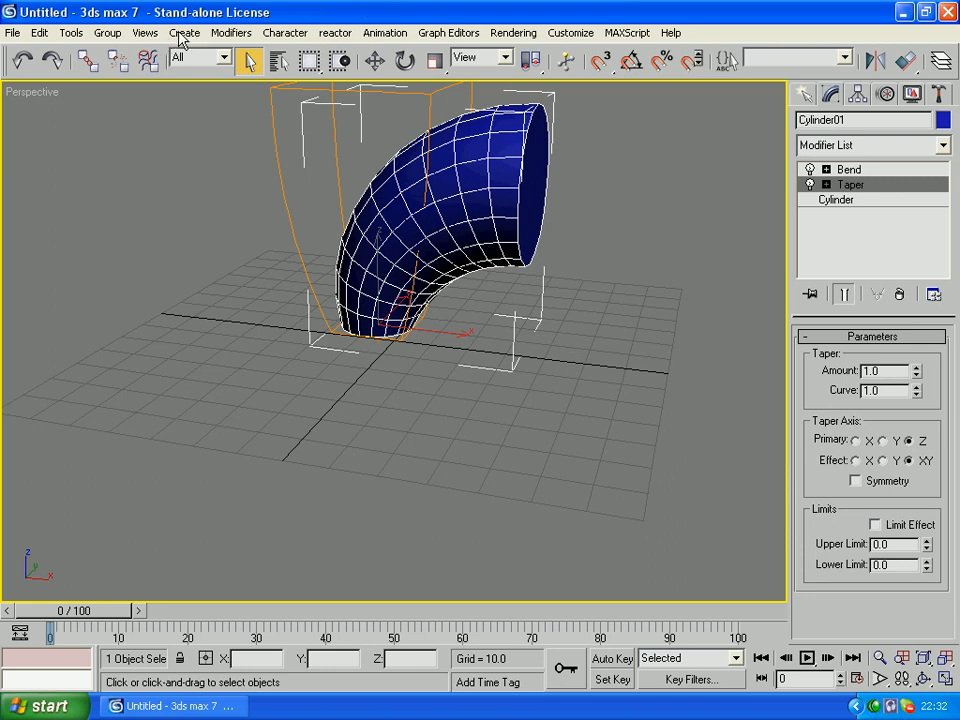
Reset the scene without saving the changes
left_click(13, 33)
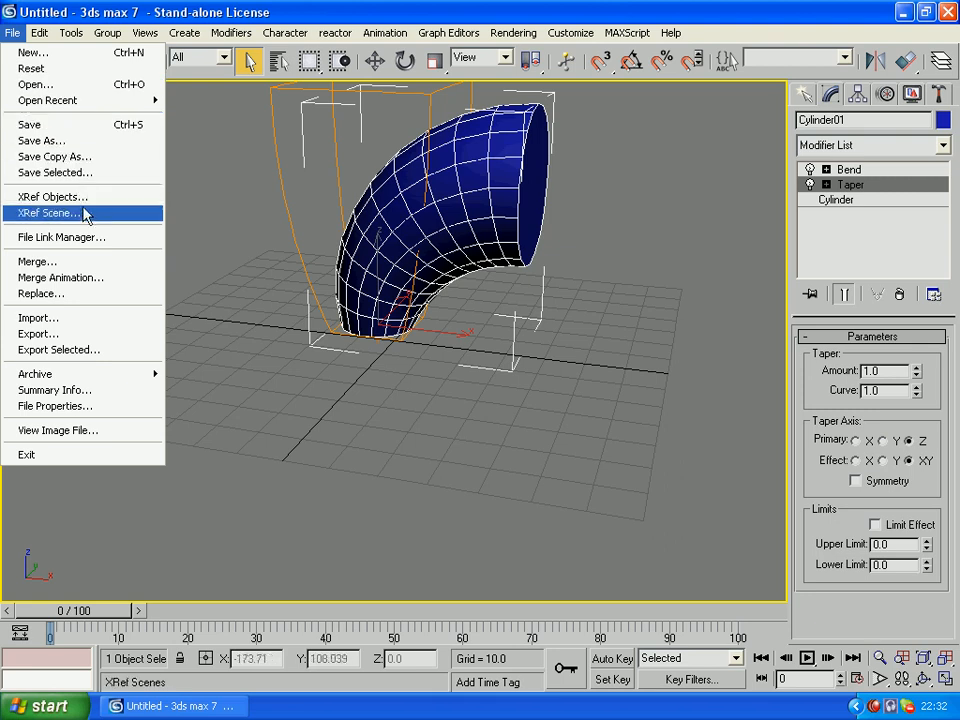
left_click(104, 72)
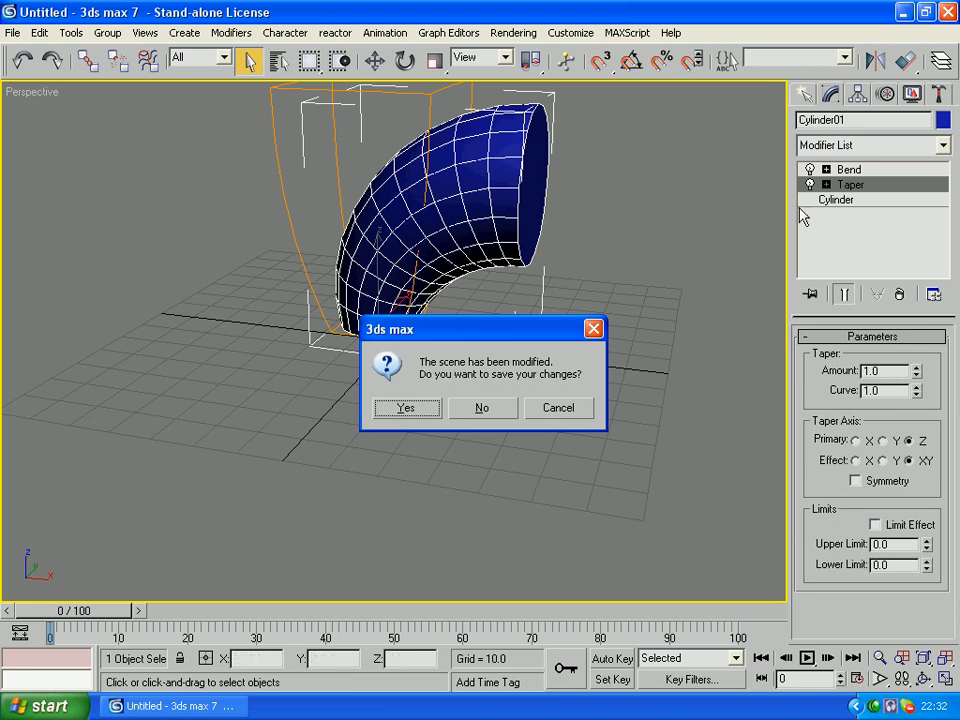
left_click(487, 410)
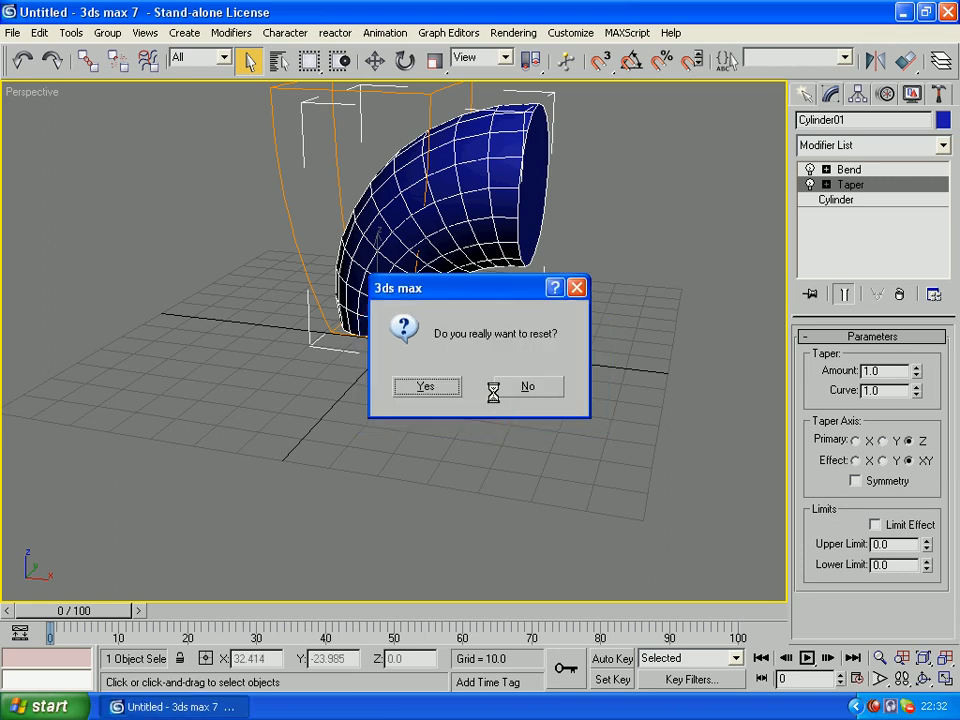
left_click(430, 388)
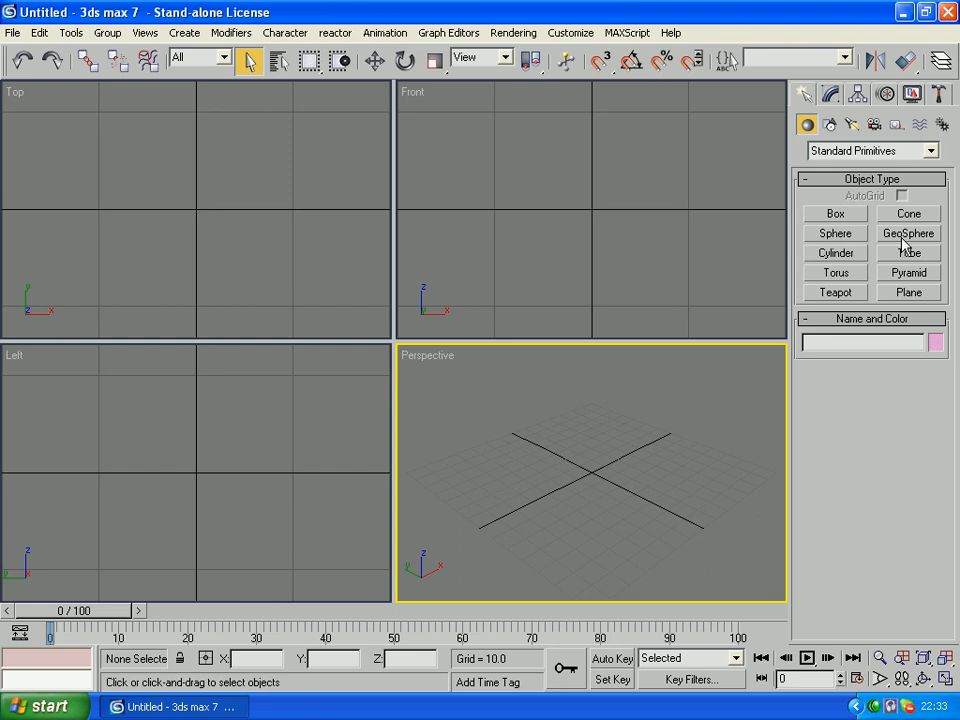
Create a cylinder in the Top view near the origin, with a radius of about 22.6 and a height of about 107
left_click(836, 253)
left_click_drag(180, 198, 195, 208)
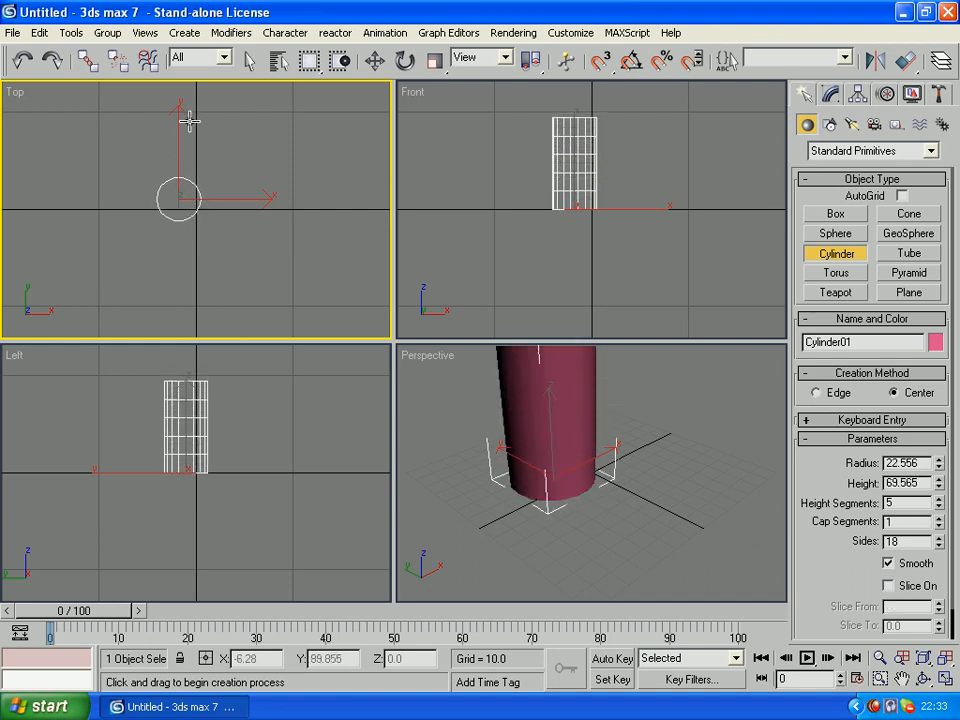
left_click(195, 80)
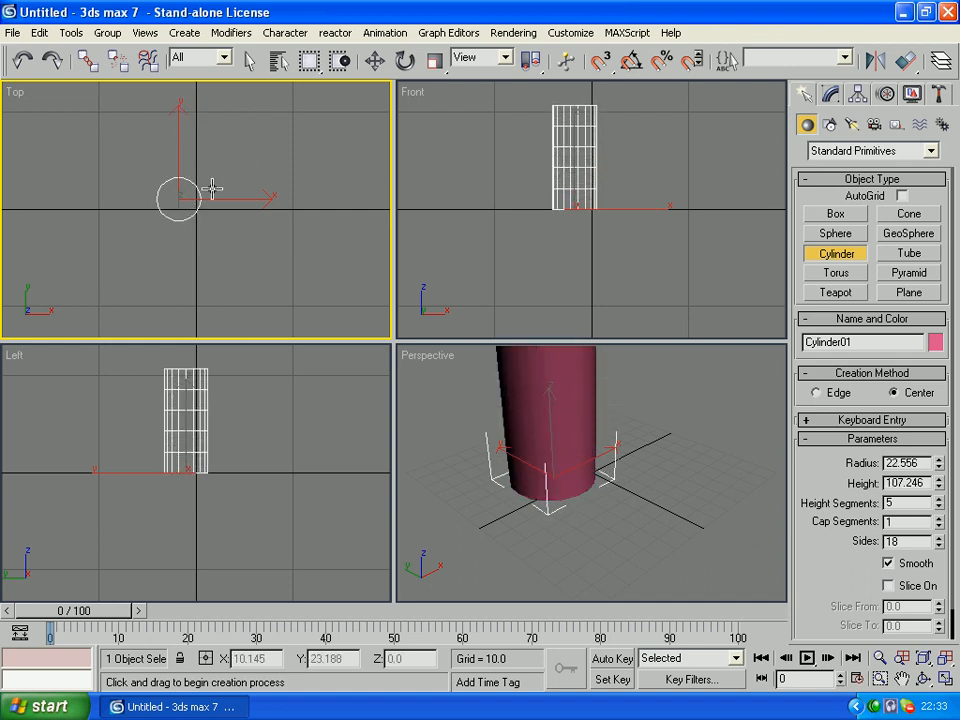
left_click(249, 60)
Set the new cylinder's radius to 15 and its height to 70
left_click(830, 94)
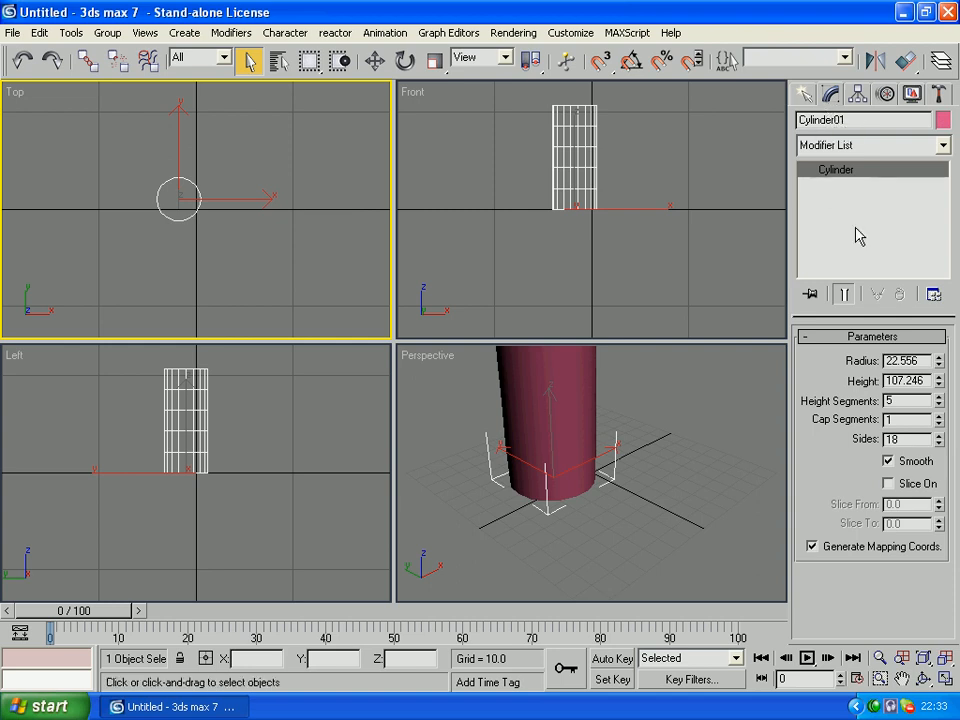
double_click(921, 360)
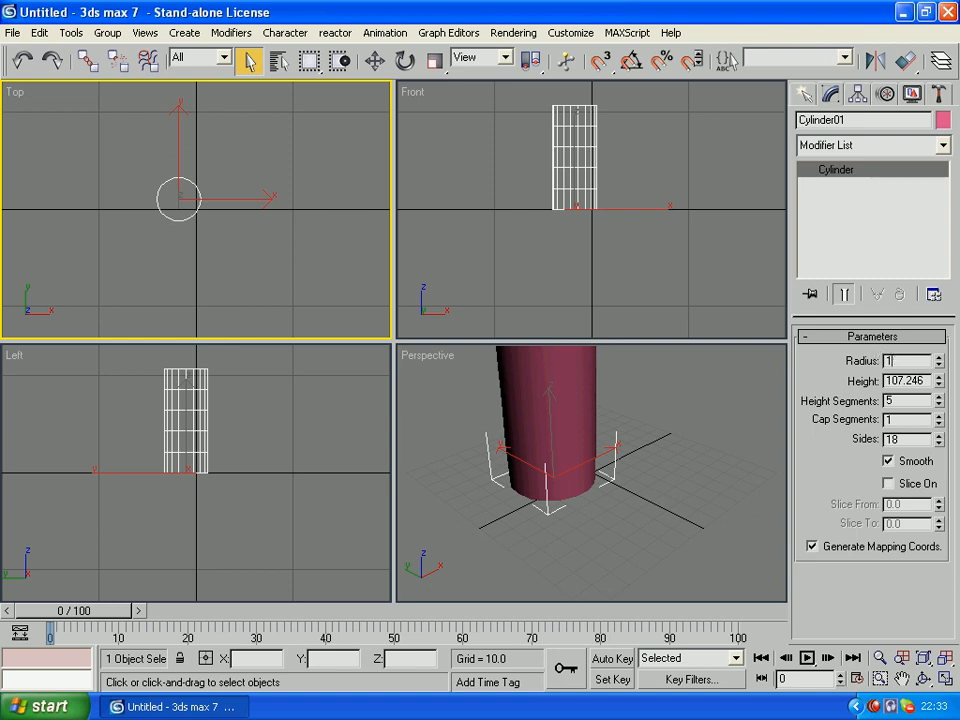
type("15")
key("Return")
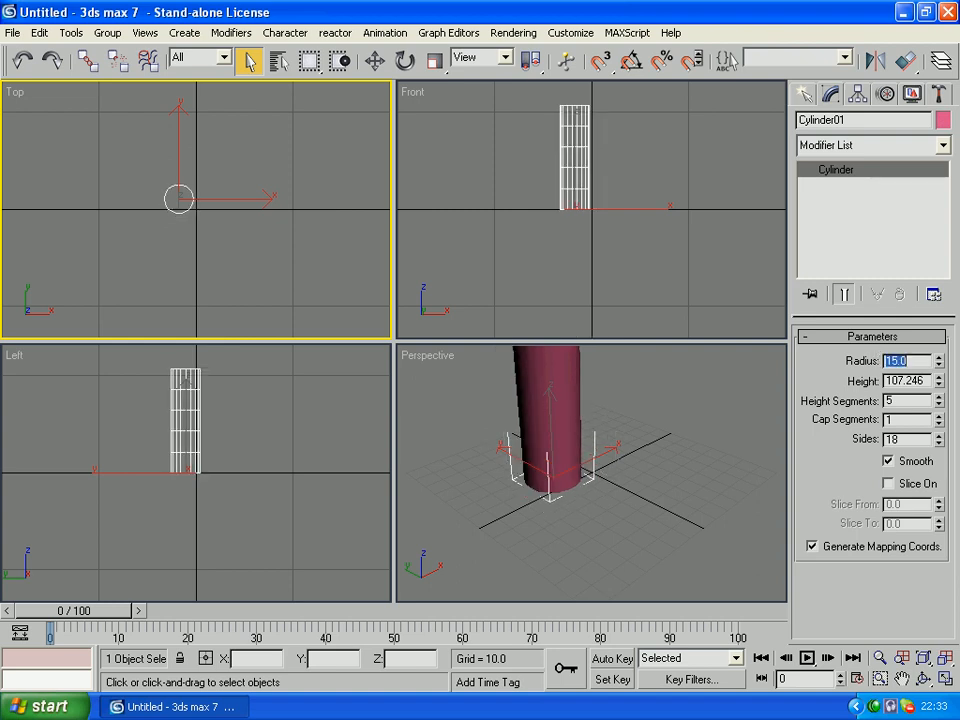
double_click(905, 381)
type("5")
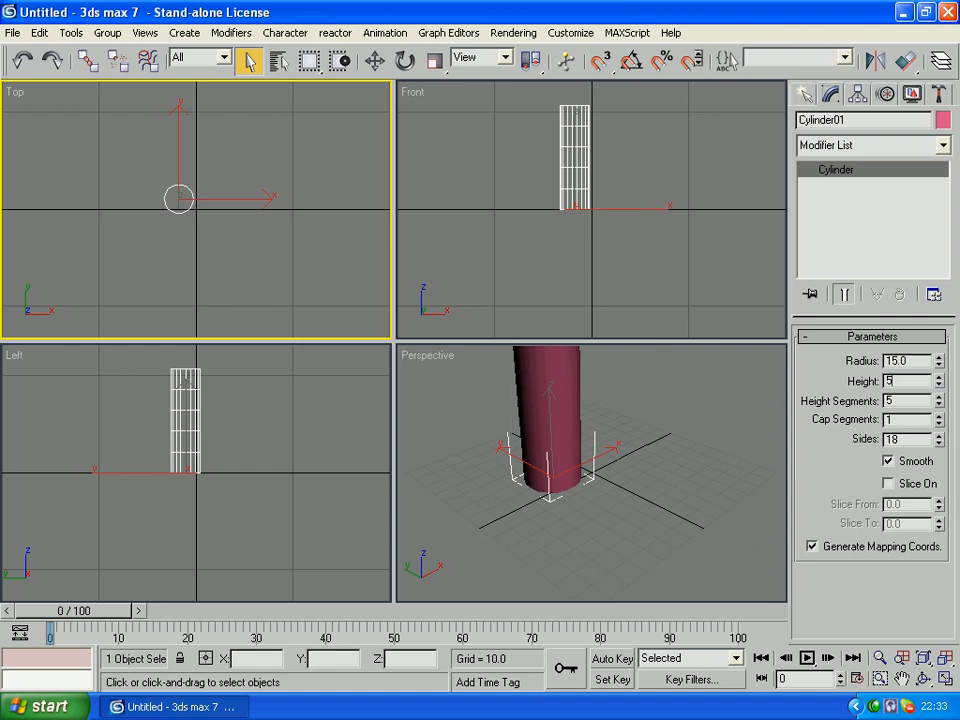
type("70")
key("Return")
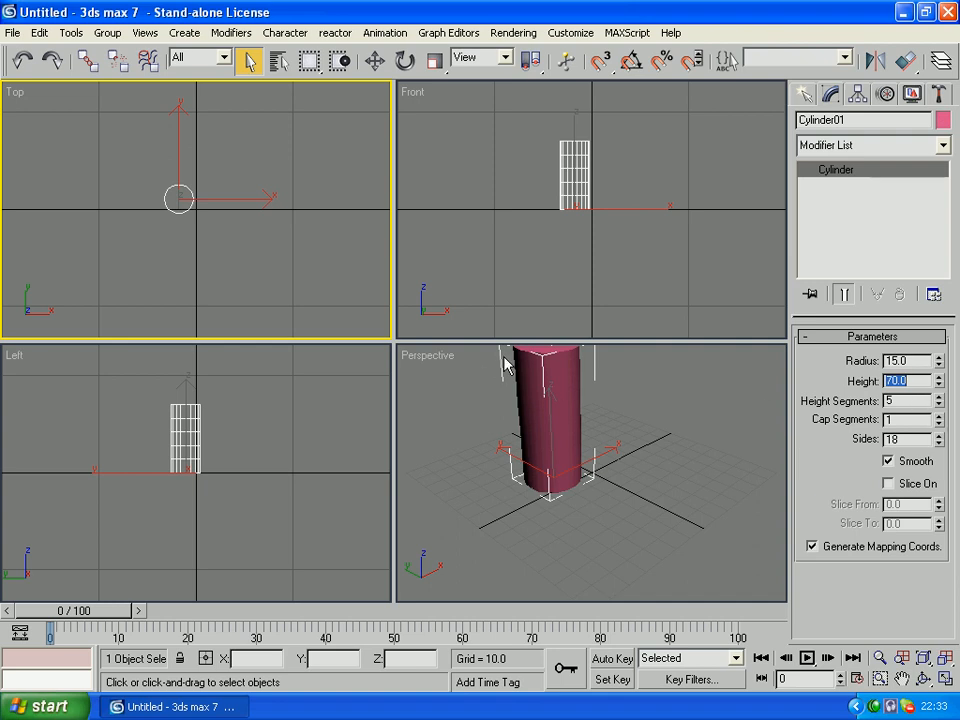
Show edged faces in the Perspective view and set the cylinder's height segments to 6
right_click(432, 360)
left_click(484, 410)
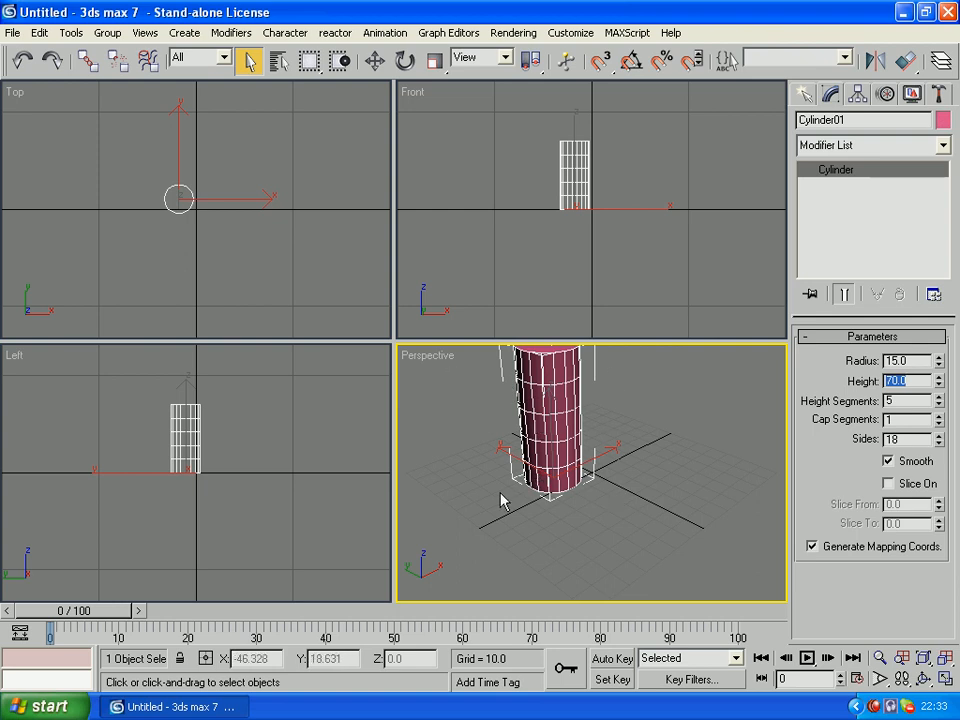
left_click(897, 399)
left_click_drag(897, 398, 857, 404)
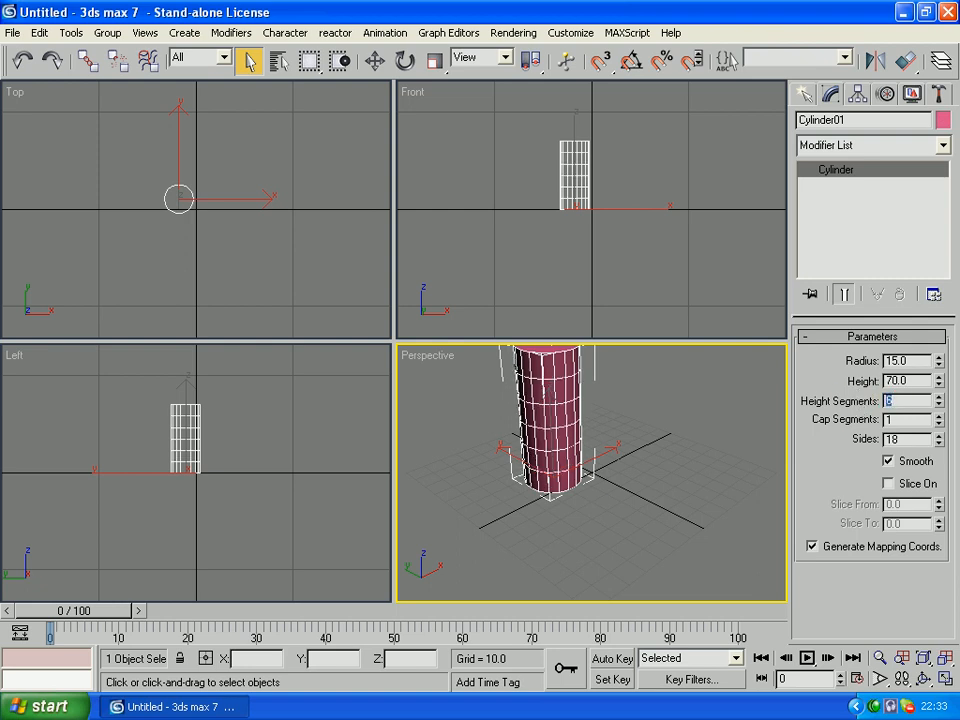
left_click(924, 215)
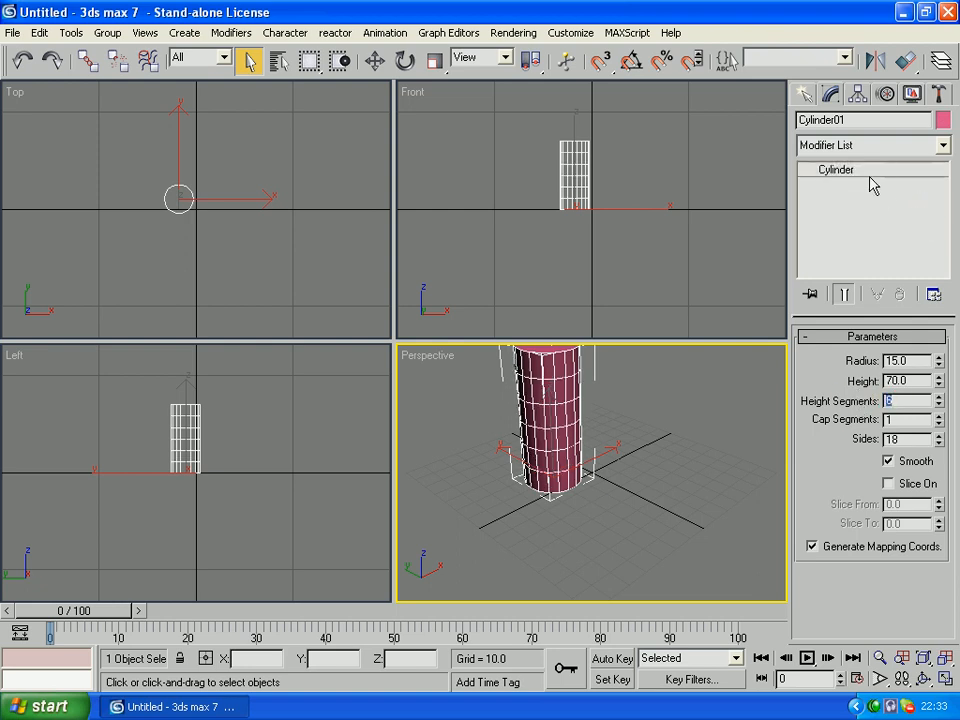
Add an Edit Mesh modifier to the cylinder and switch it to Vertex sub-object level
left_click(810, 174)
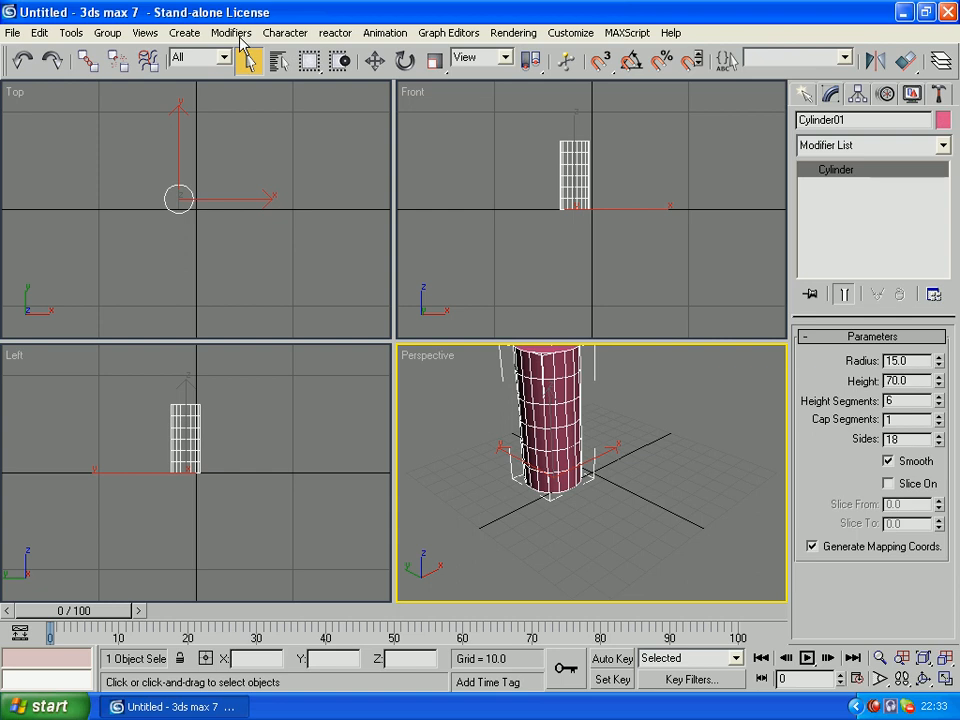
left_click(238, 36)
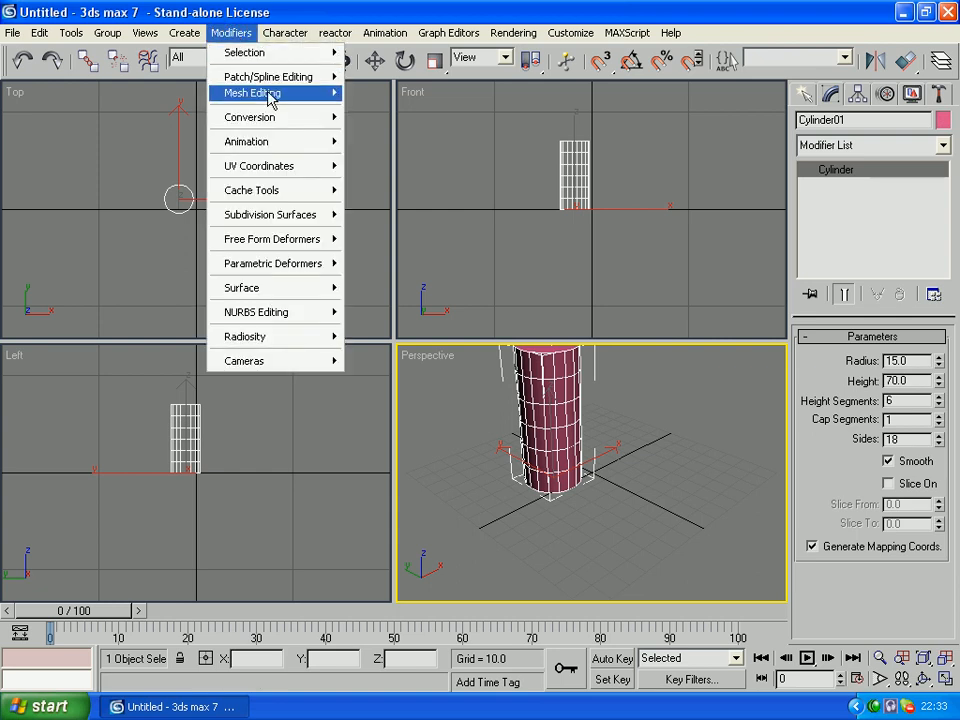
mouse_move(268, 95)
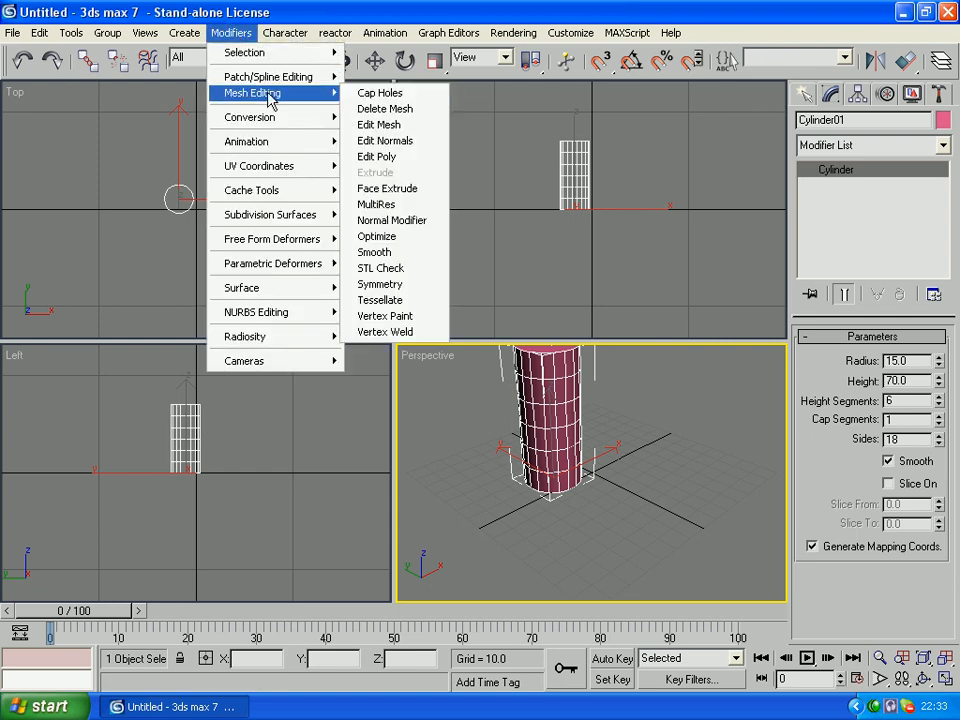
left_click(386, 128)
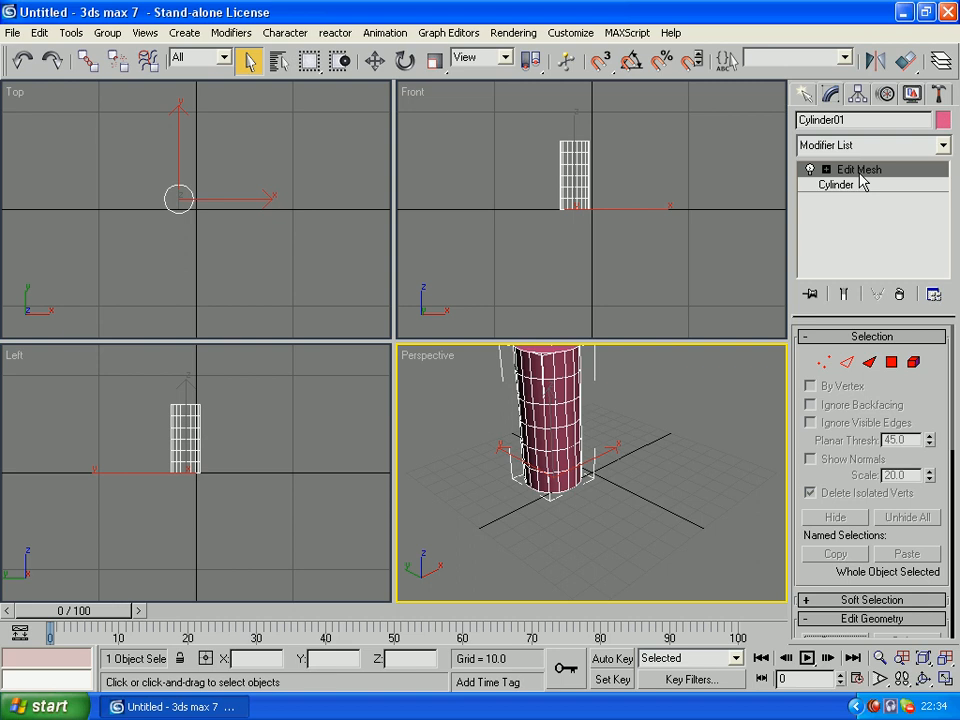
left_click(823, 363)
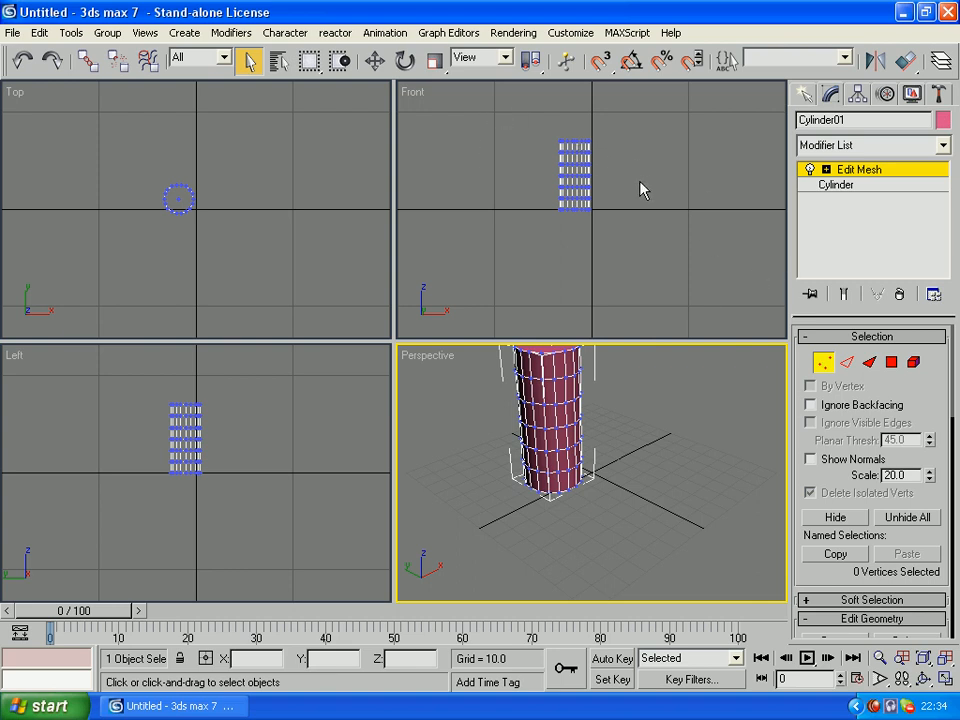
Select the cylinder's top three rows of vertices in the Front view
left_click(490, 163)
scroll(560, 162, "up", 3)
scroll(522, 140, "down", 2)
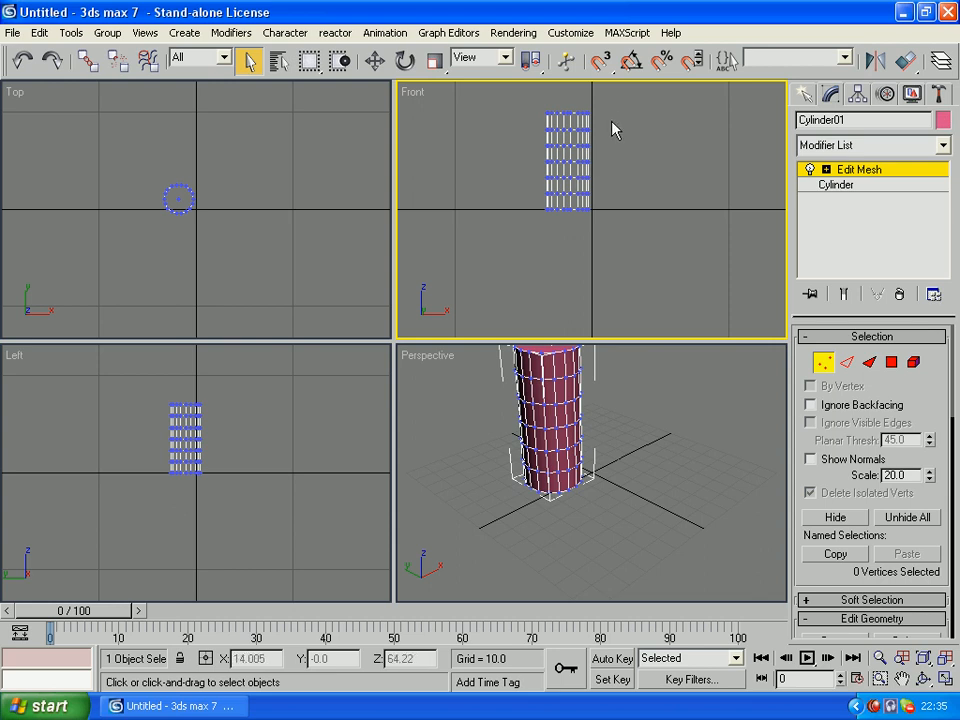
mouse_move(605, 102)
left_mouse_down()
mouse_move(546, 133)
mouse_move(542, 154)
mouse_move(536, 146)
mouse_move(604, 111)
left_mouse_up()
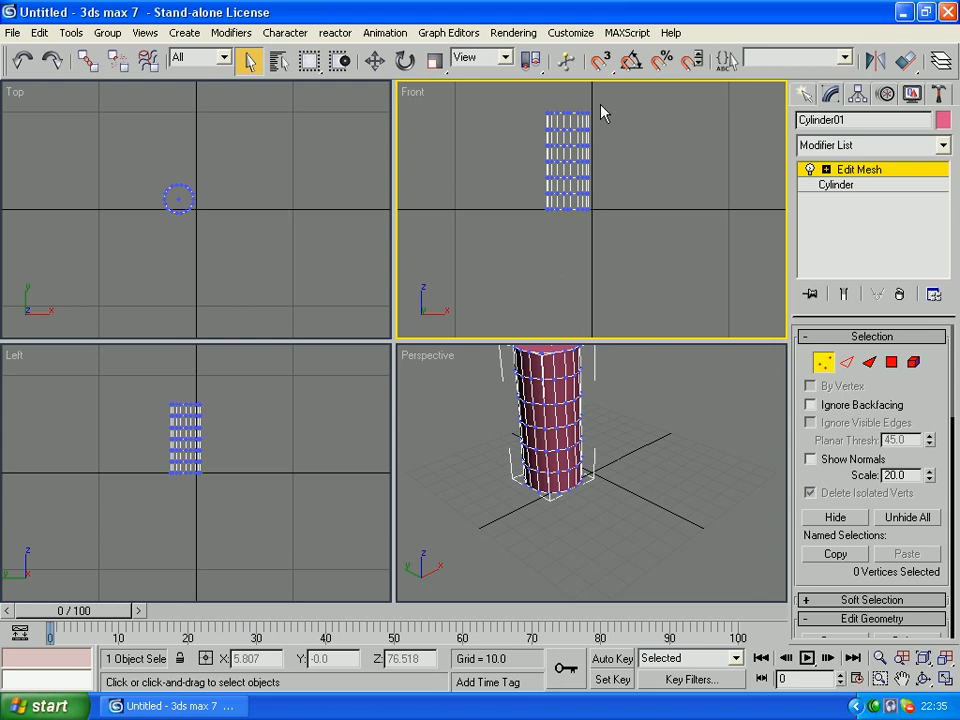
left_click_drag(600, 105, 532, 154)
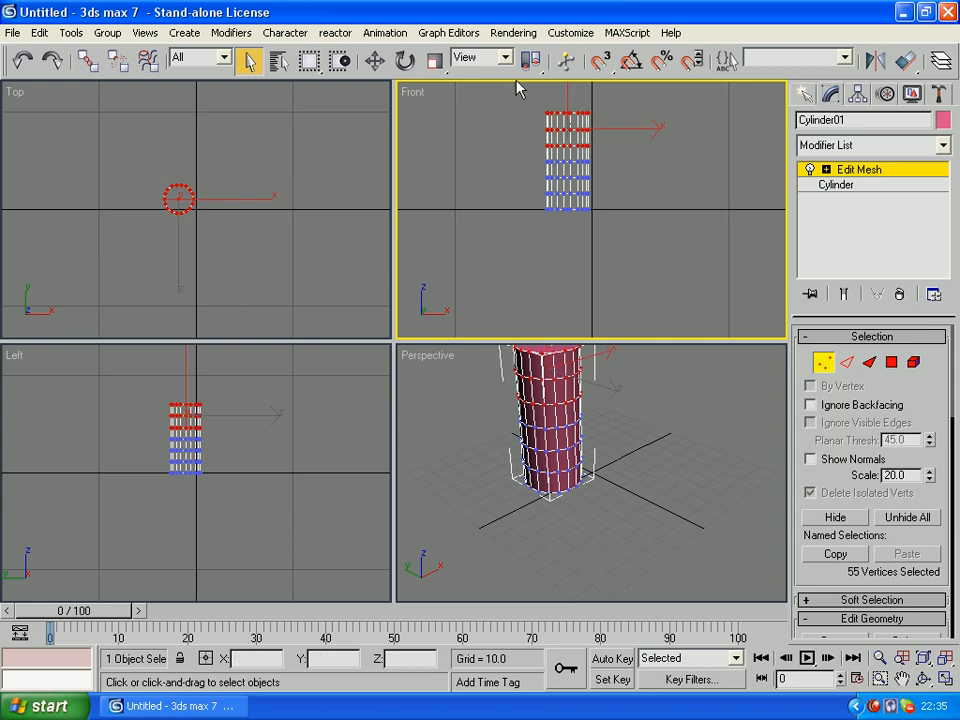
Apply a Bend modifier to the selected upper vertices and set its angle to 90
left_click(232, 33)
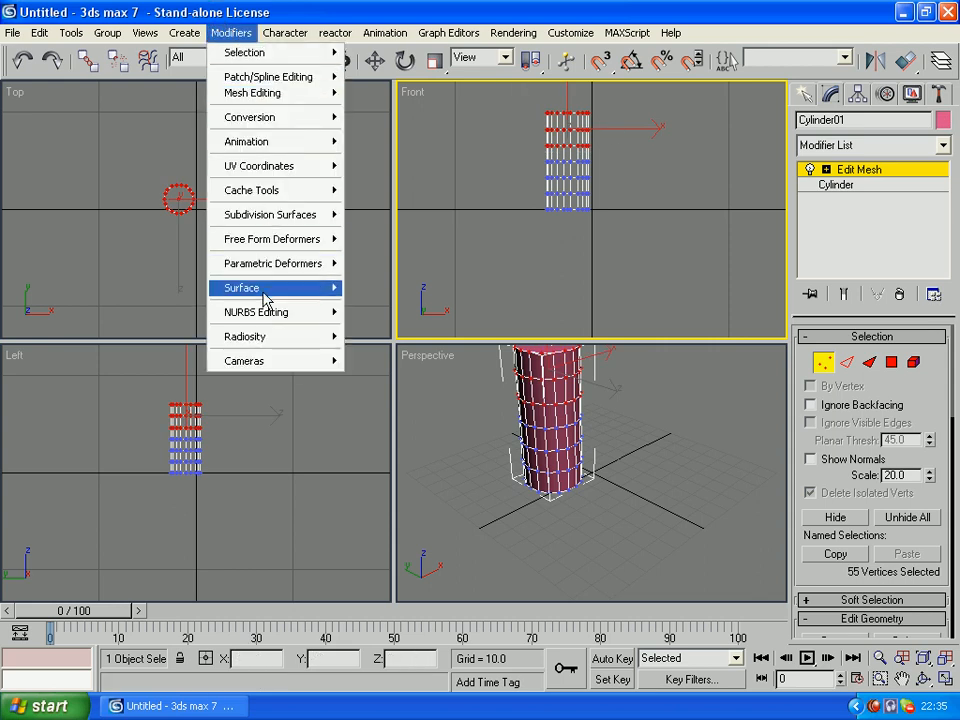
left_click(291, 266)
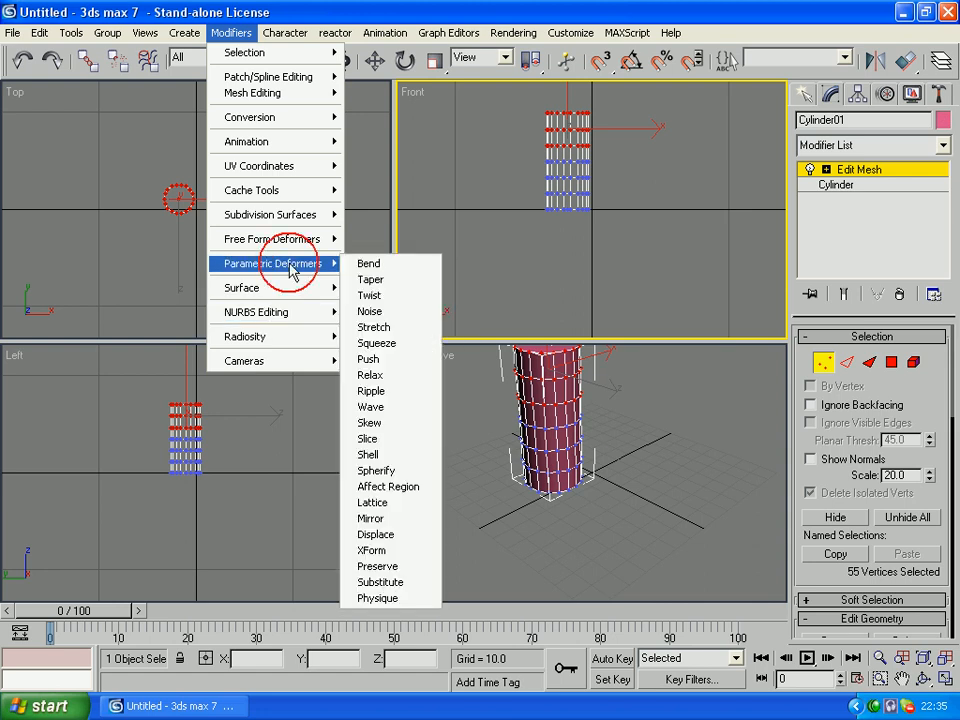
left_click(393, 266)
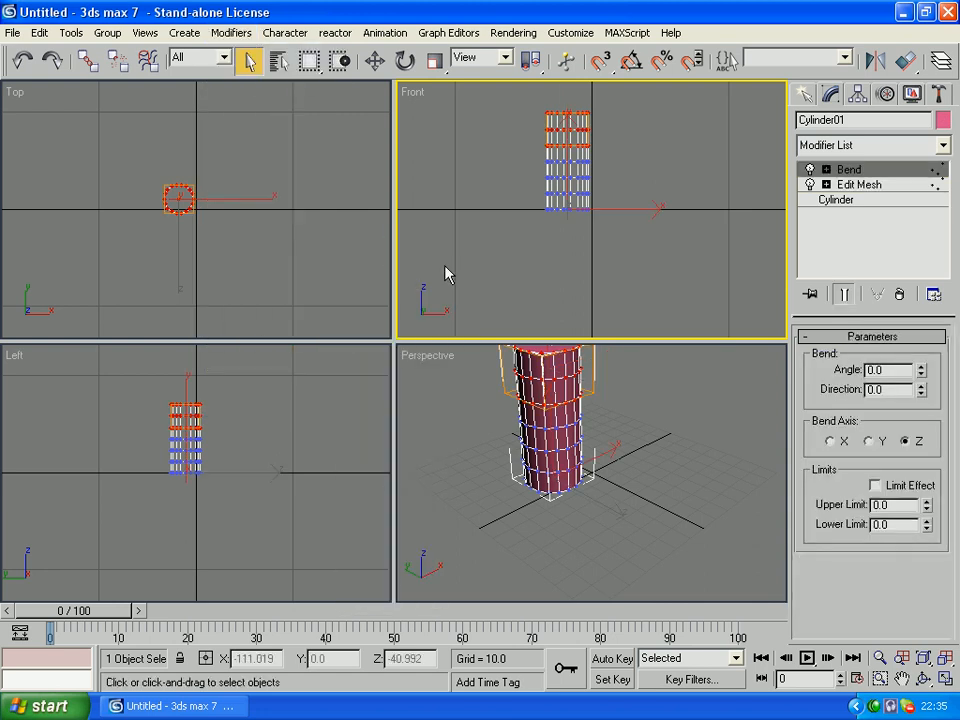
mouse_move(921, 367)
left_mouse_down()
mouse_move(921, 302)
mouse_move(926, 395)
mouse_move(894, 201)
mouse_move(909, 469)
mouse_move(905, 358)
mouse_move(911, 369)
left_mouse_up()
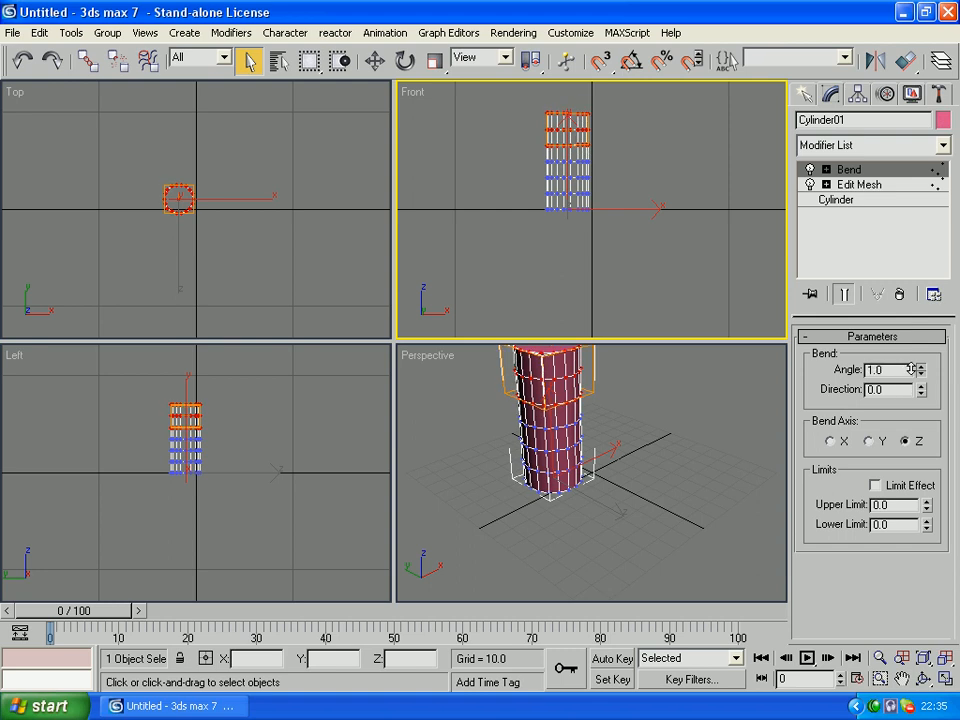
key("w")
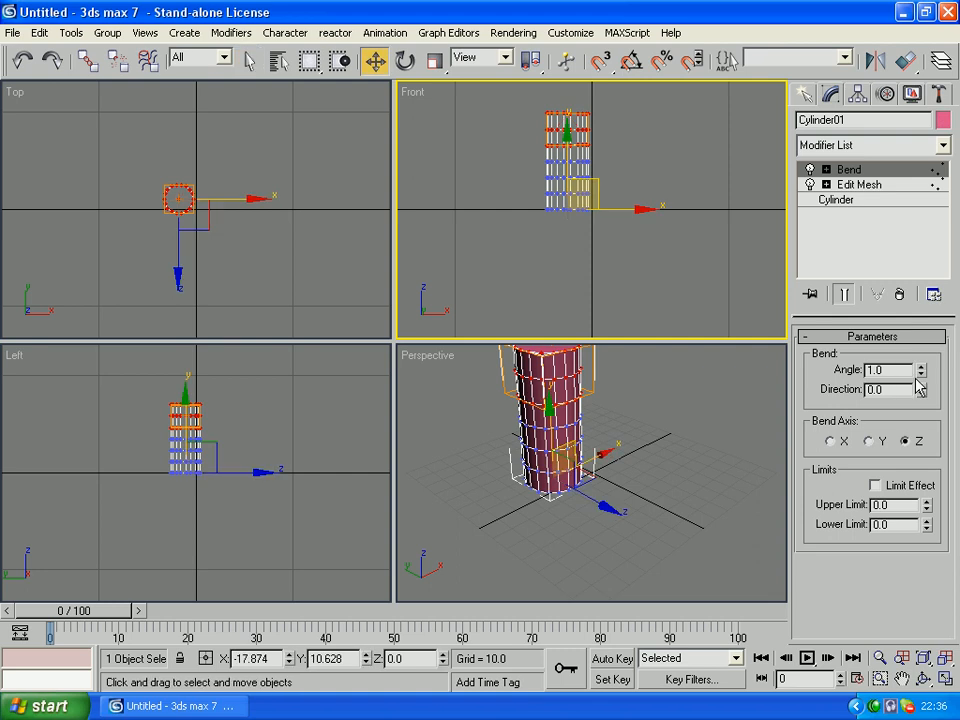
double_click(870, 369)
type("90")
key("Return")
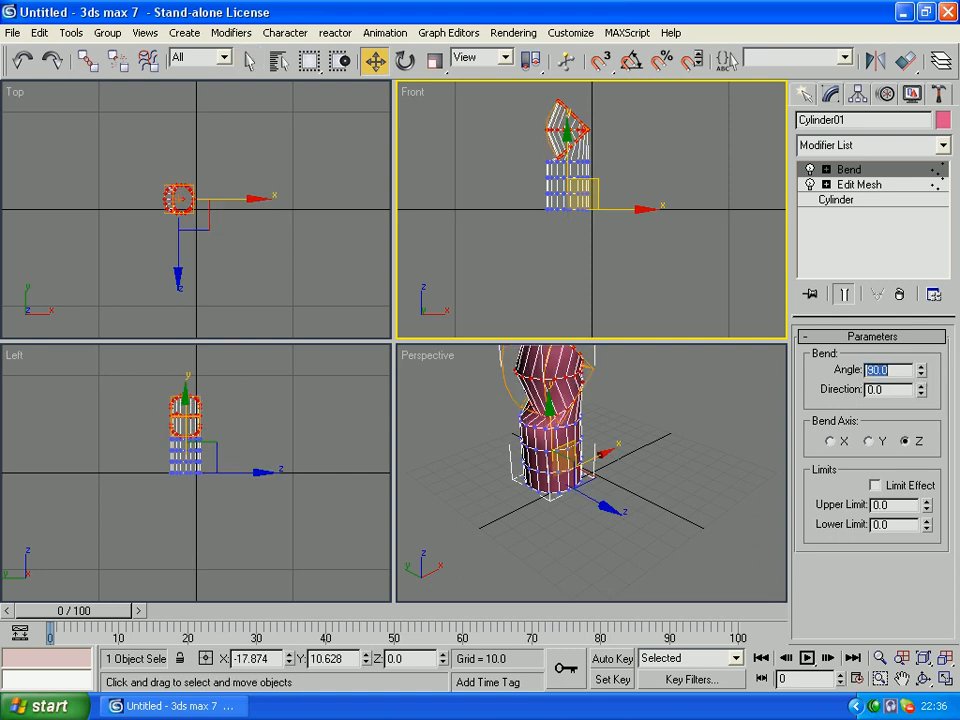
Lower the Bend gizmo along the vertical axis in the Front view to a Z position of about 46.4
left_click(827, 171)
left_click(860, 185)
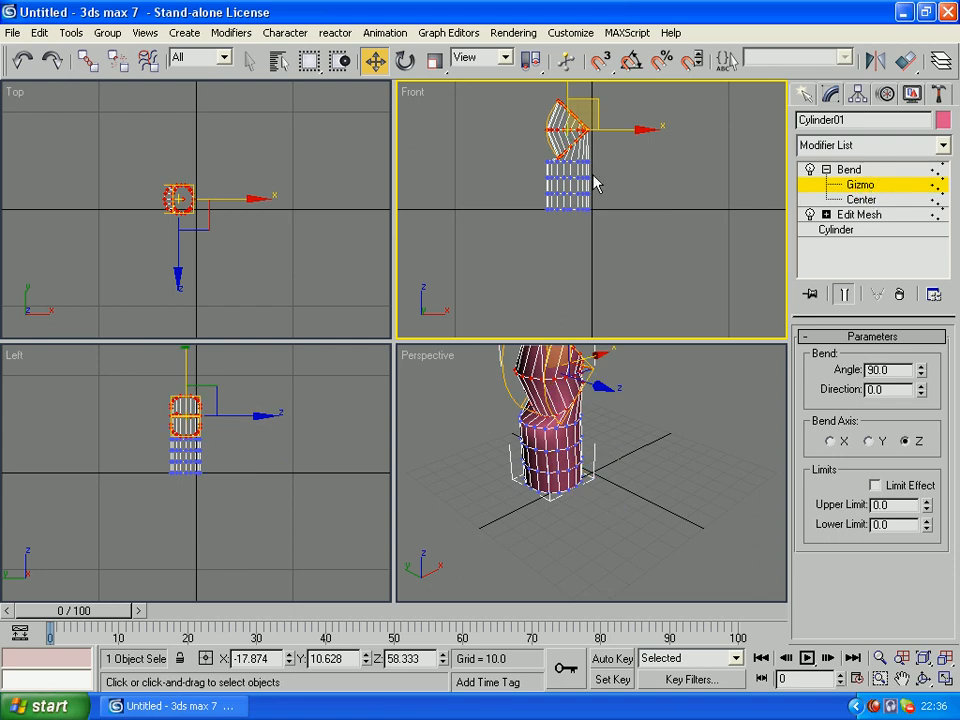
scroll(617, 205, "down", 2)
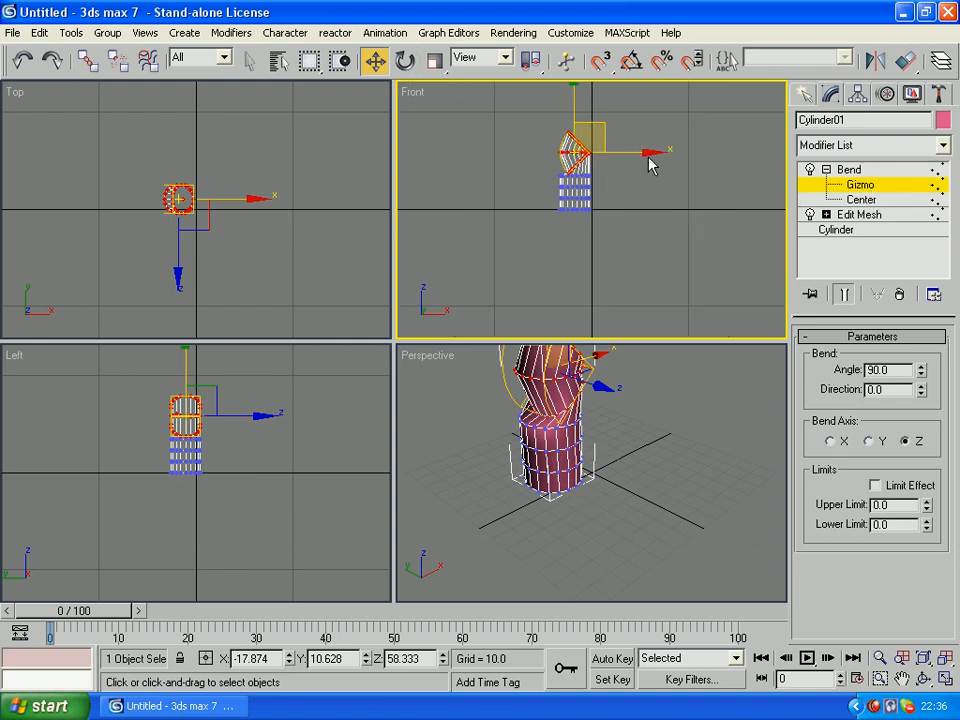
left_click_drag(575, 114, 572, 121)
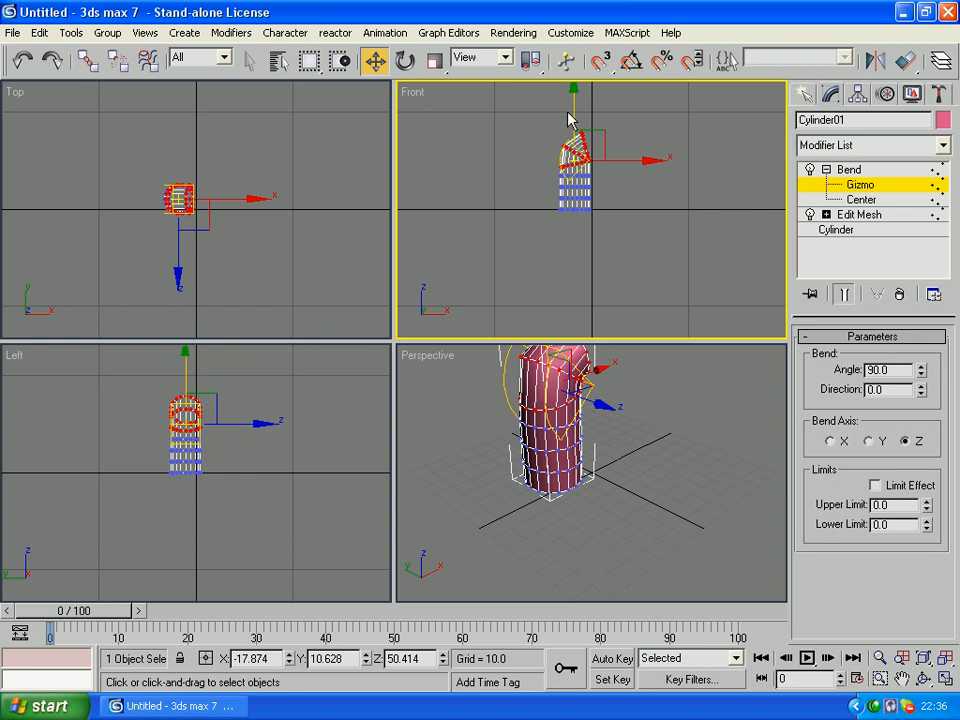
mouse_move(573, 100)
left_mouse_down()
mouse_move(573, 130)
mouse_move(574, 103)
left_mouse_up()
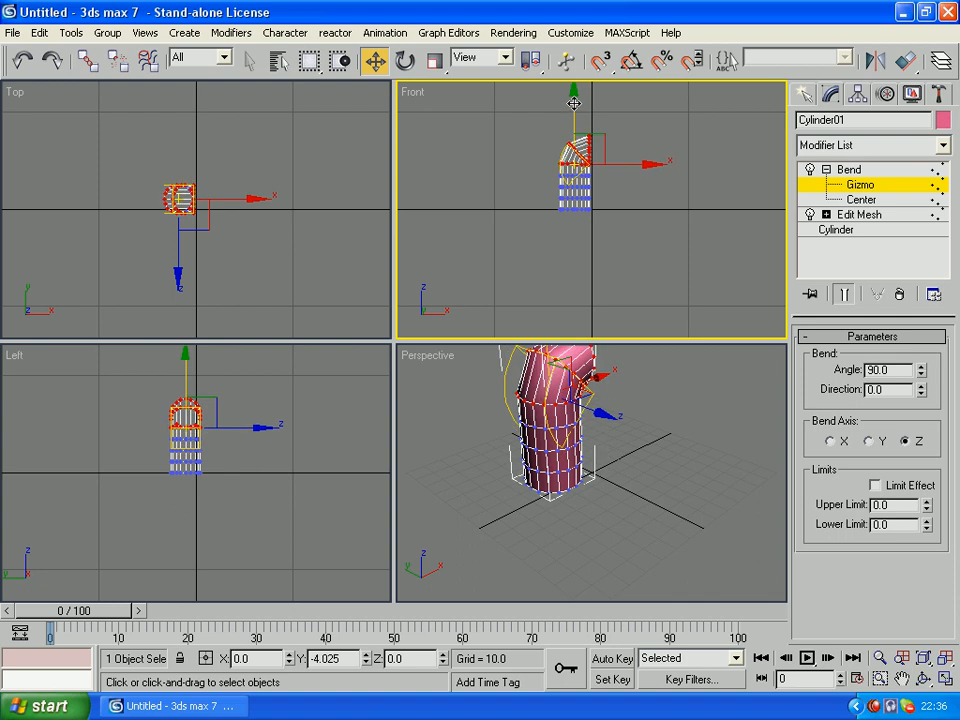
scroll(553, 229, "up", 5)
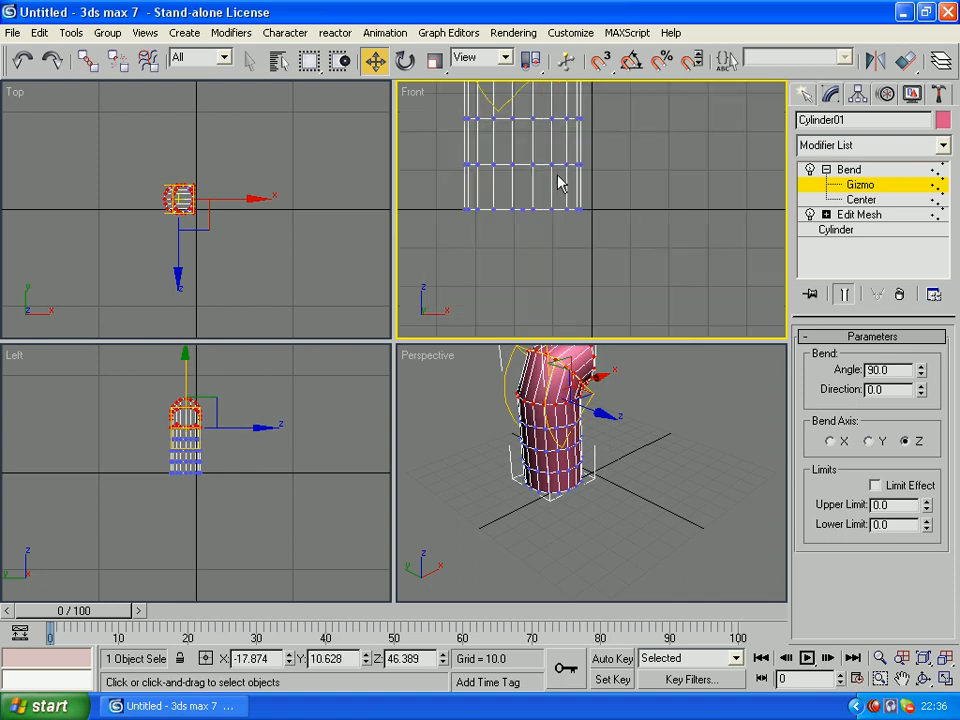
scroll(560, 183, "down", 2)
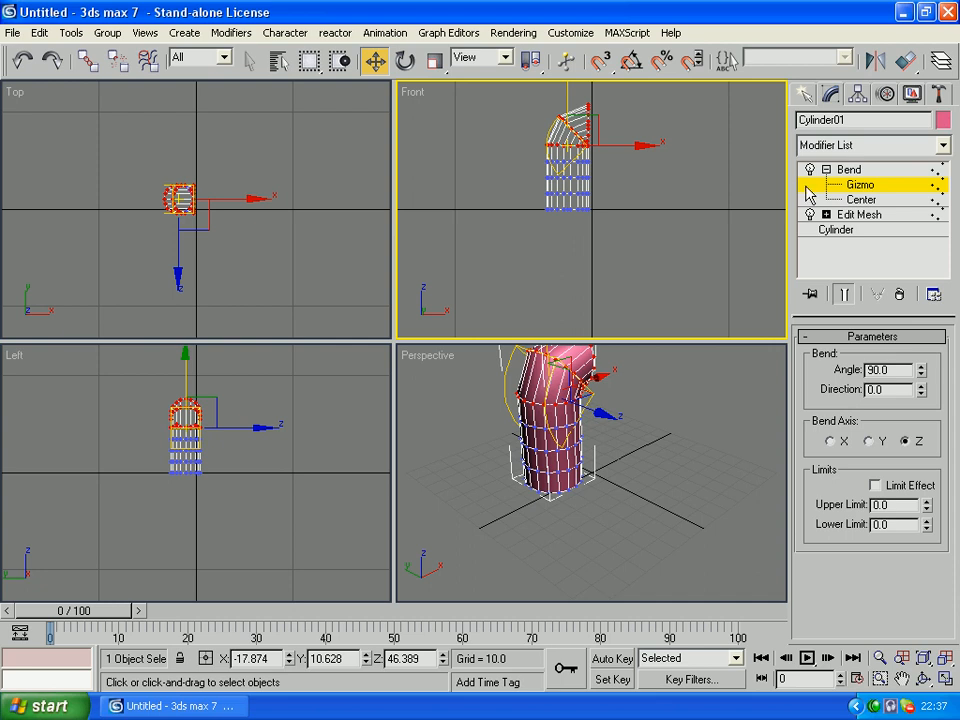
Try changing the base cylinder's height segments beneath the Edit Mesh and Bend modifiers
left_click(834, 231)
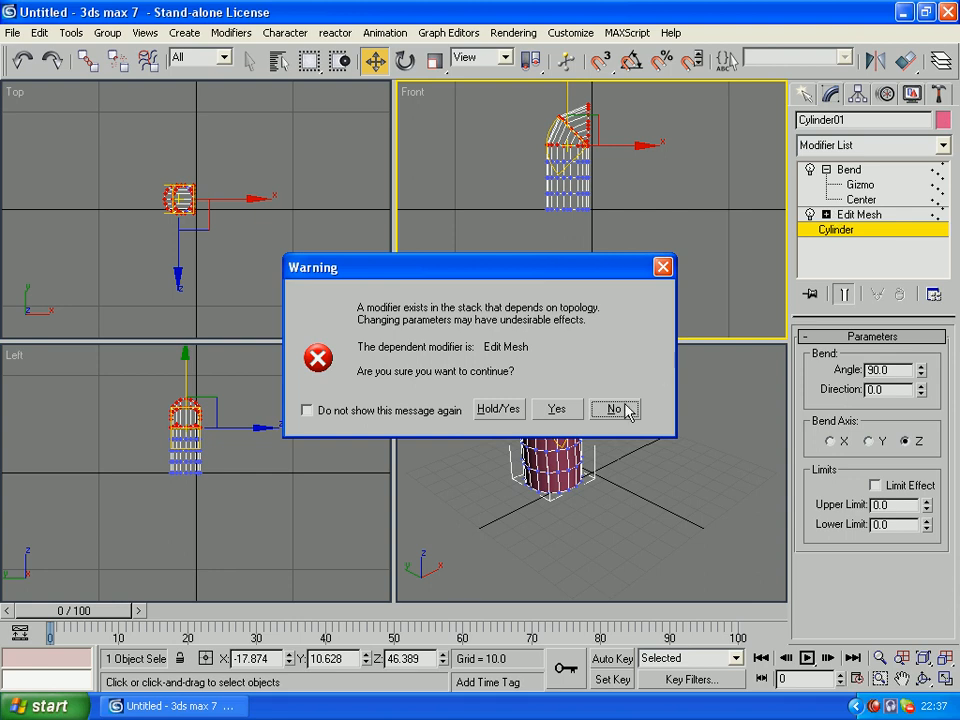
left_click(560, 408)
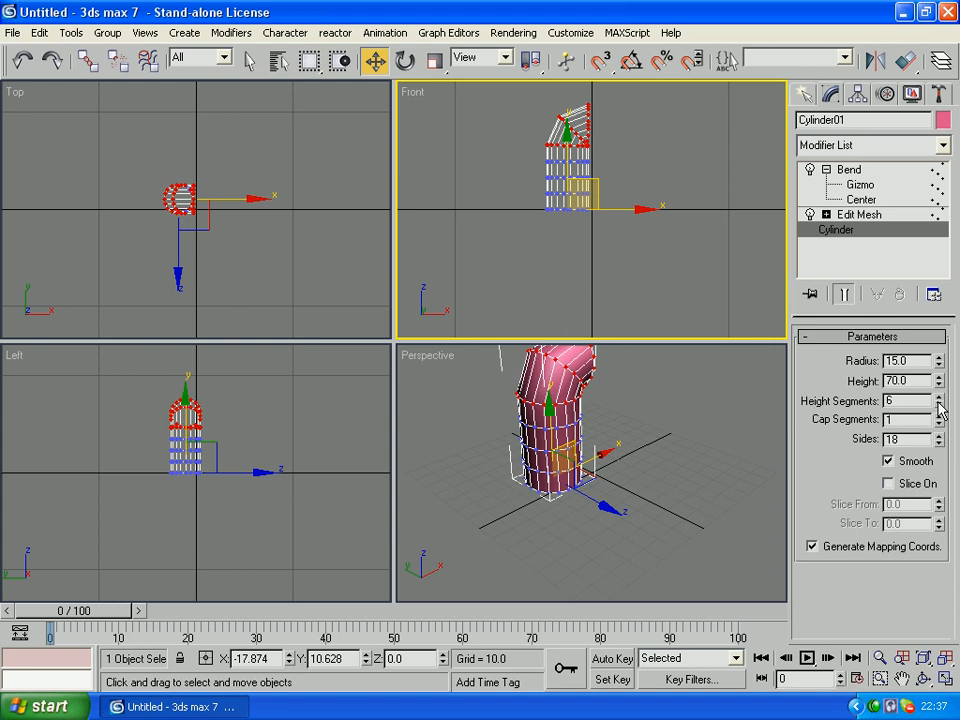
mouse_move(938, 403)
left_mouse_down()
mouse_move(929, 360)
mouse_move(921, 401)
left_mouse_up()
mouse_move(921, 401)
left_mouse_down()
mouse_move(930, 331)
mouse_move(936, 398)
left_mouse_up()
Collapse Bend's sub-levels in the stack and add a second Edit Mesh modifier above Bend at Vertex level
left_click(826, 214)
left_click(826, 214)
left_click(826, 169)
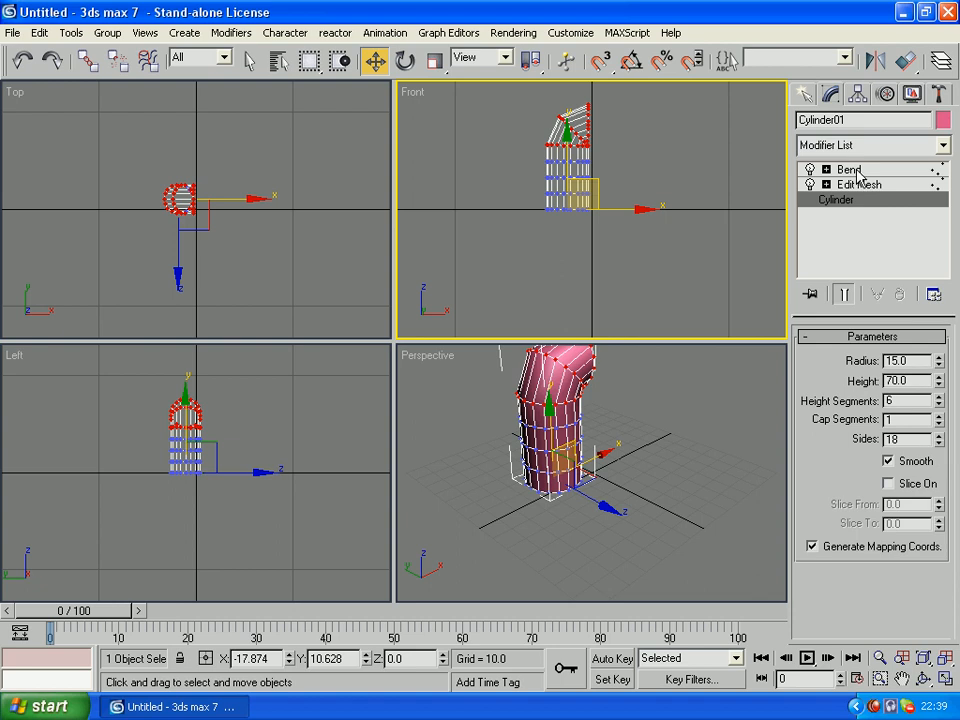
left_click(858, 172)
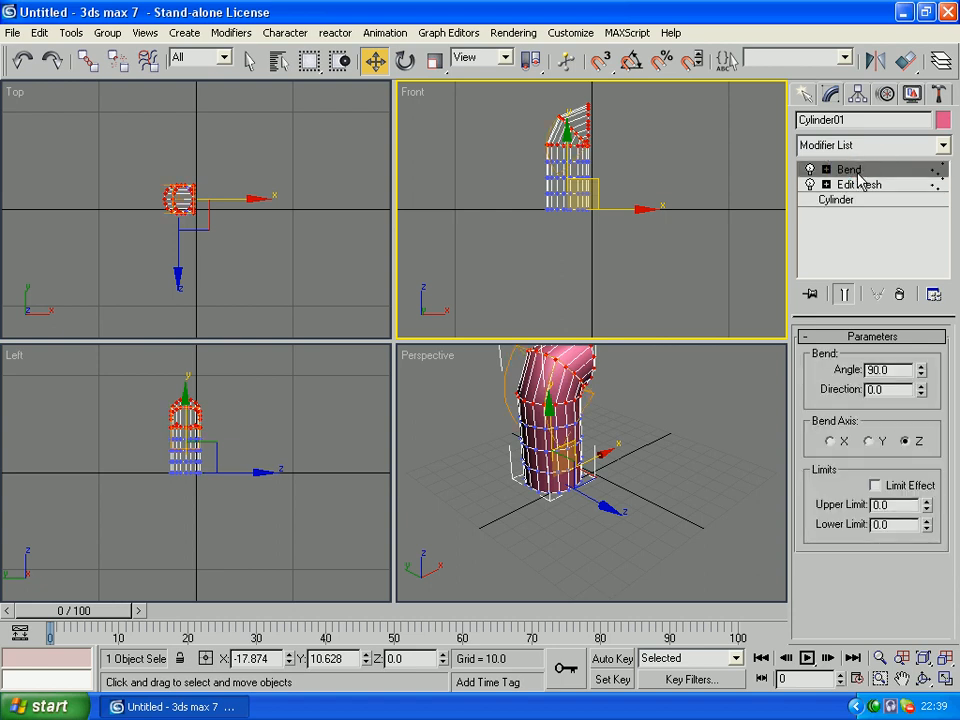
left_click(231, 32)
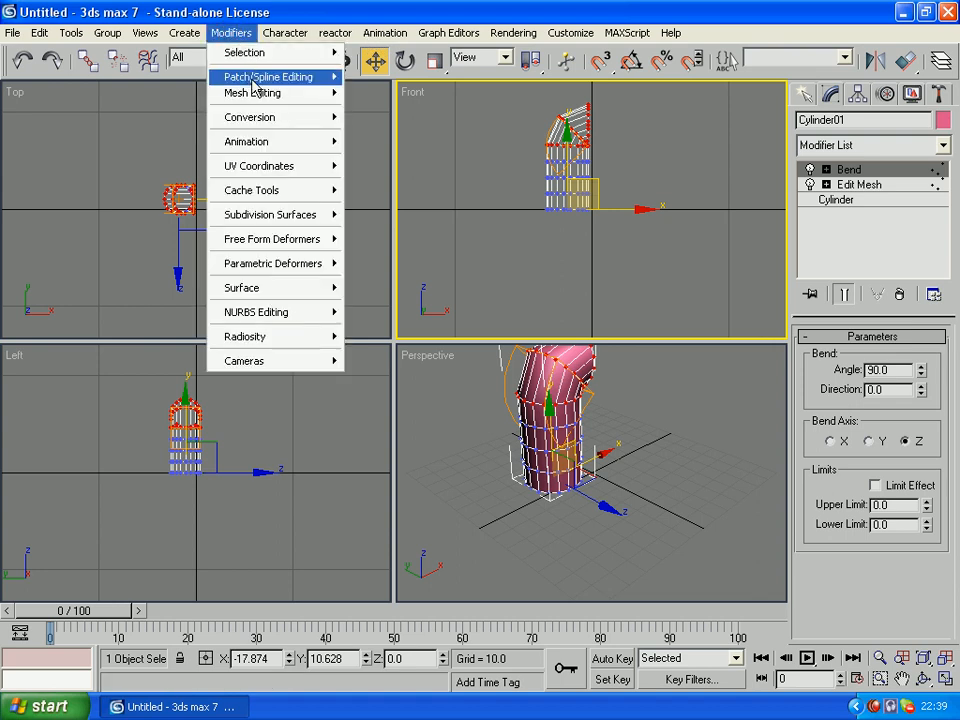
mouse_move(268, 92)
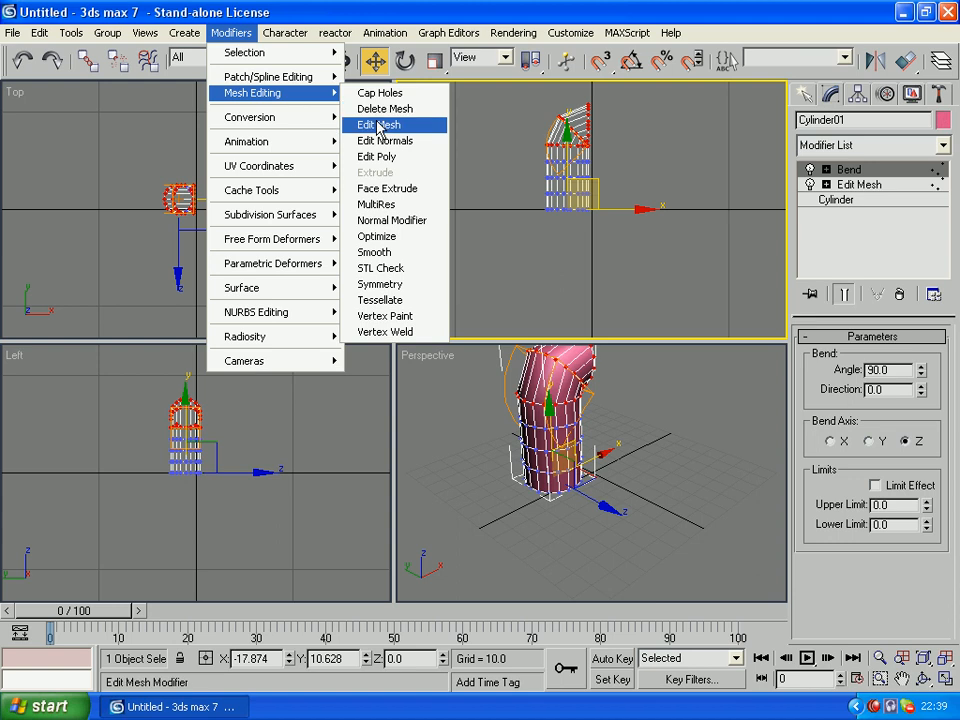
left_click(378, 124)
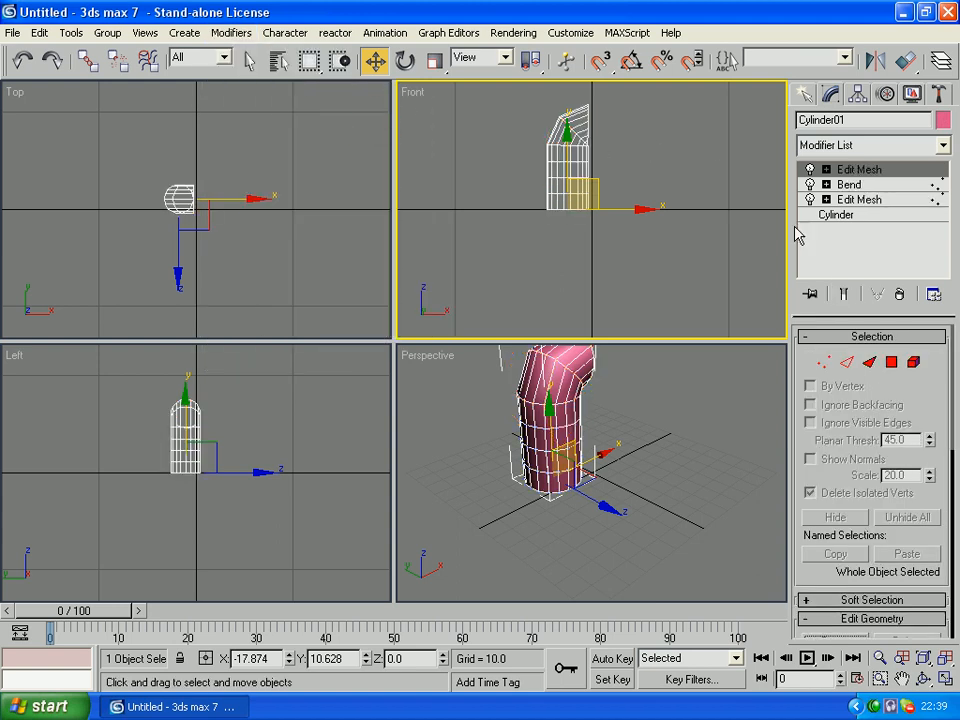
left_click(818, 362)
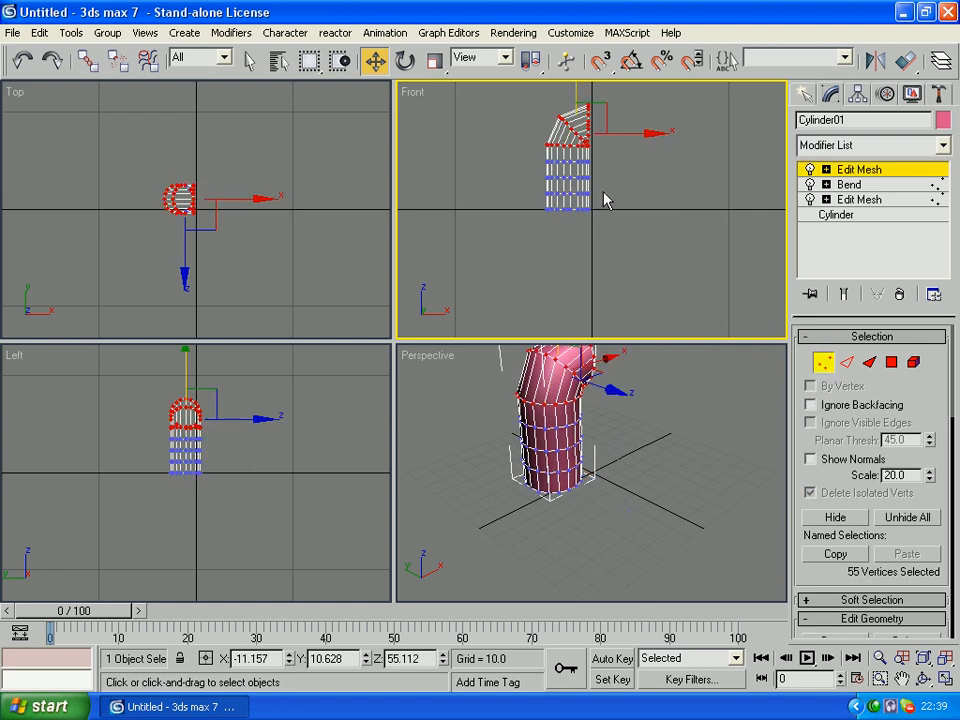
Select the two lowest rows of vertices in the Front view and apply a Taper modifier with an amount of 1.49
left_click_drag(600, 192, 521, 231)
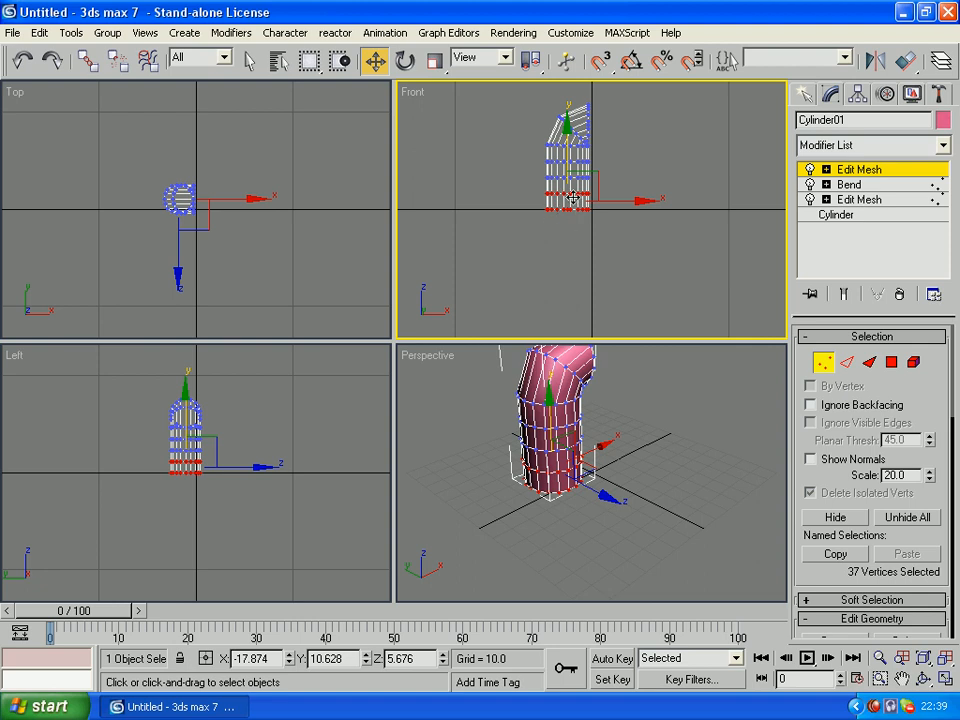
left_click(236, 33)
mouse_move(300, 263)
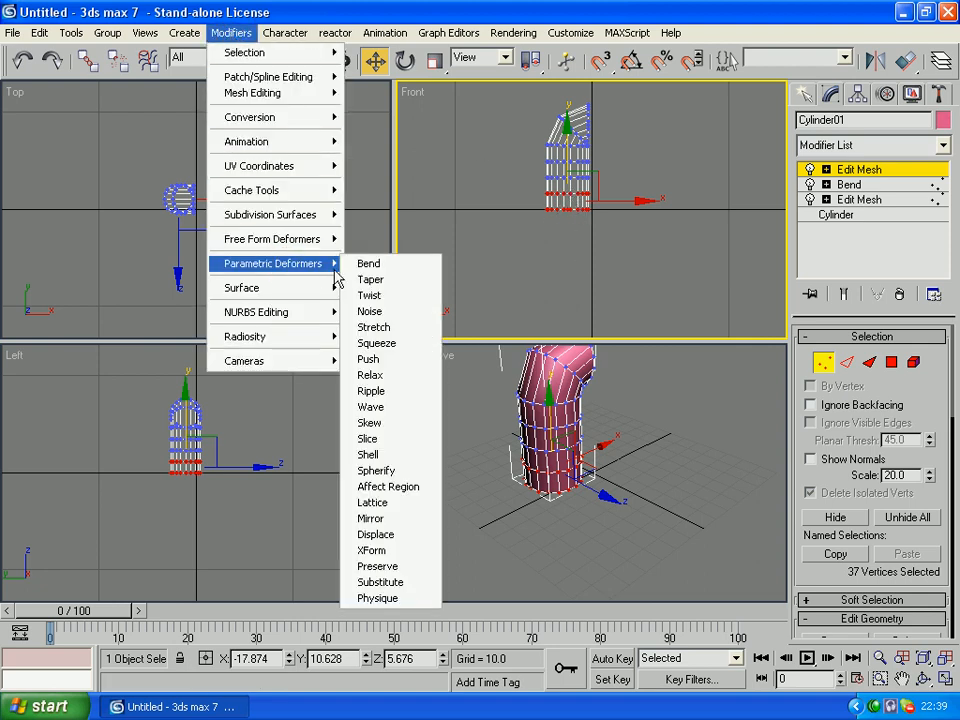
left_click(360, 278)
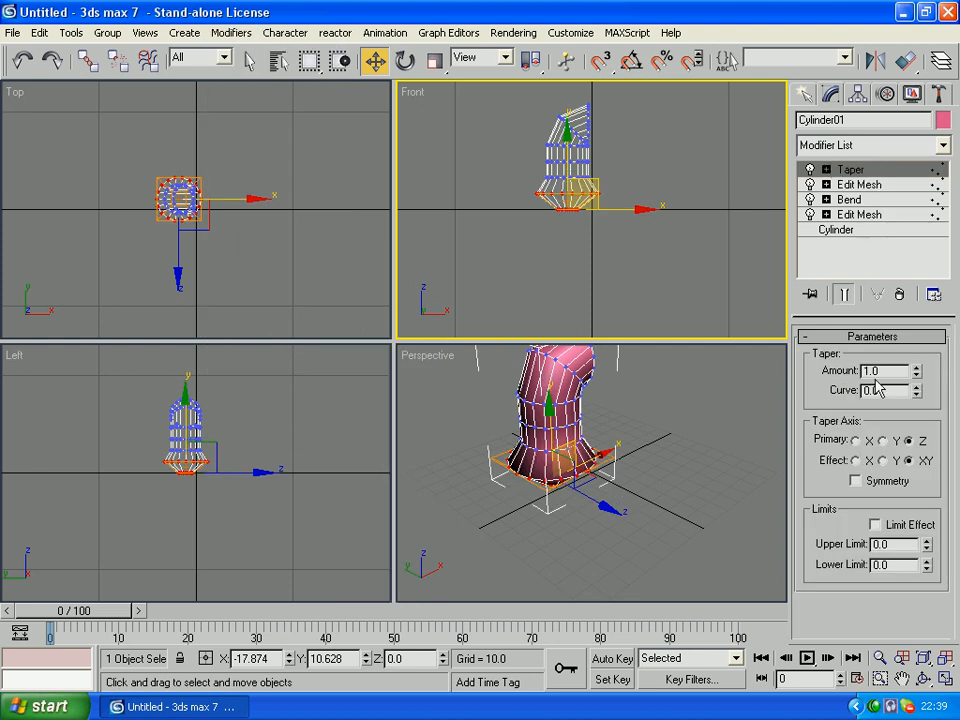
left_click_drag(916, 370, 922, 337)
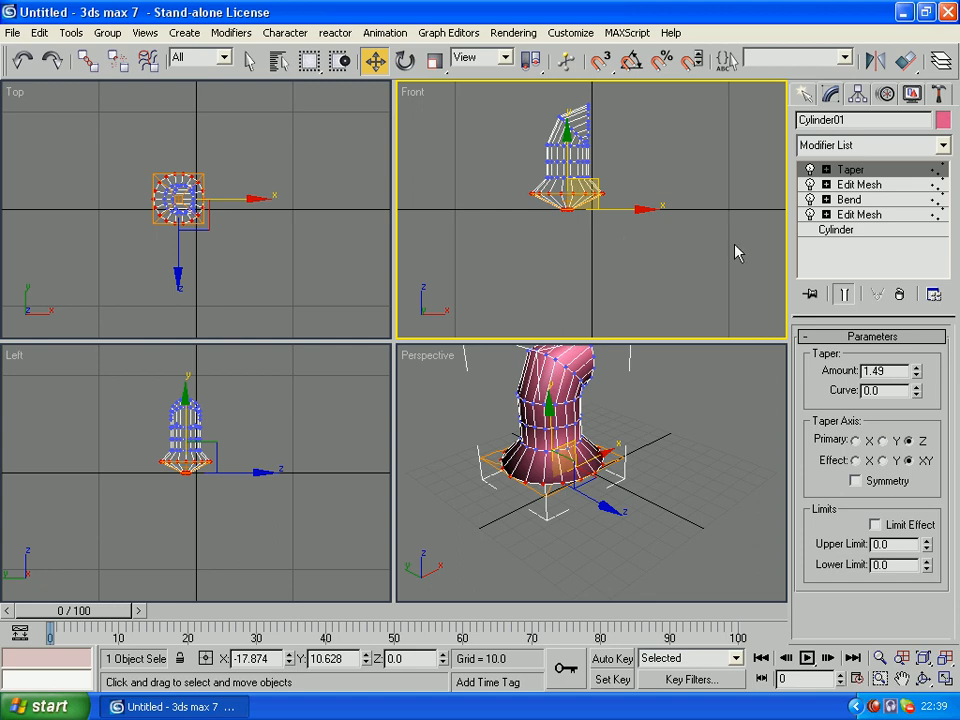
Deselect the cylinder to inspect its bent and tapered shape in the Perspective view, and reselect it
left_click(834, 258)
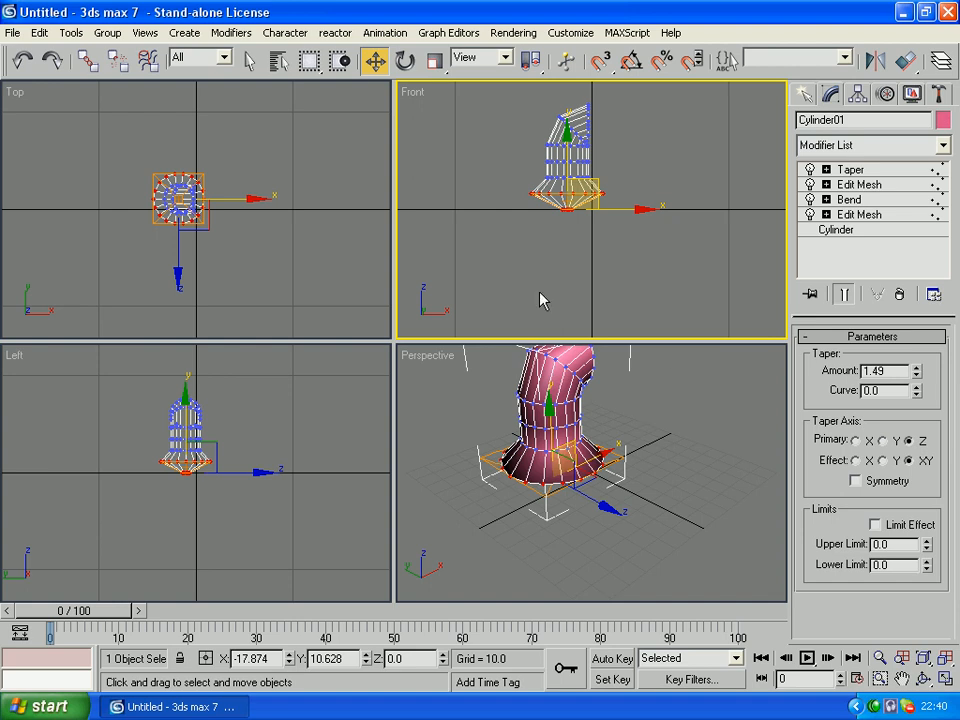
left_click(249, 61)
left_click(700, 472)
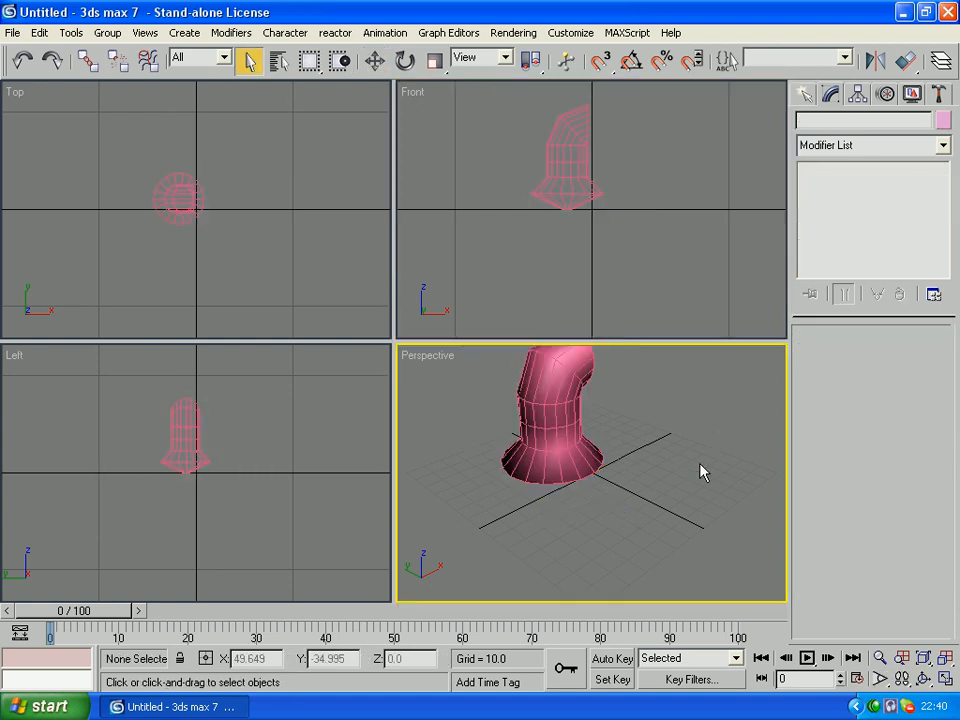
left_click(568, 424)
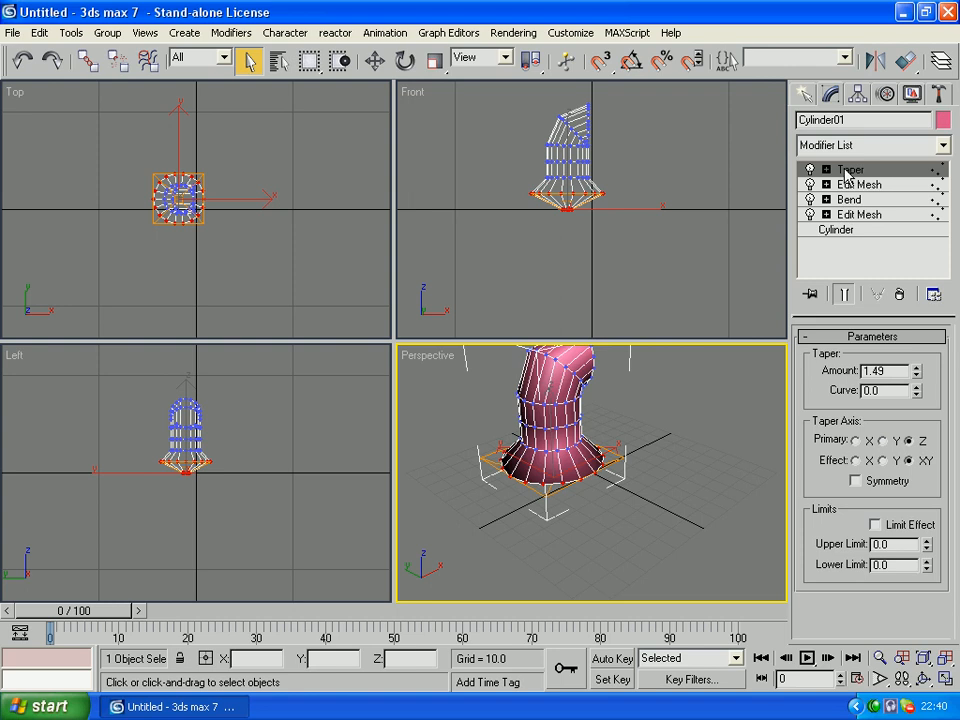
Collapse the cylinder's entire modifier stack into an Editable Mesh and enter its Vertex level
right_click(846, 173)
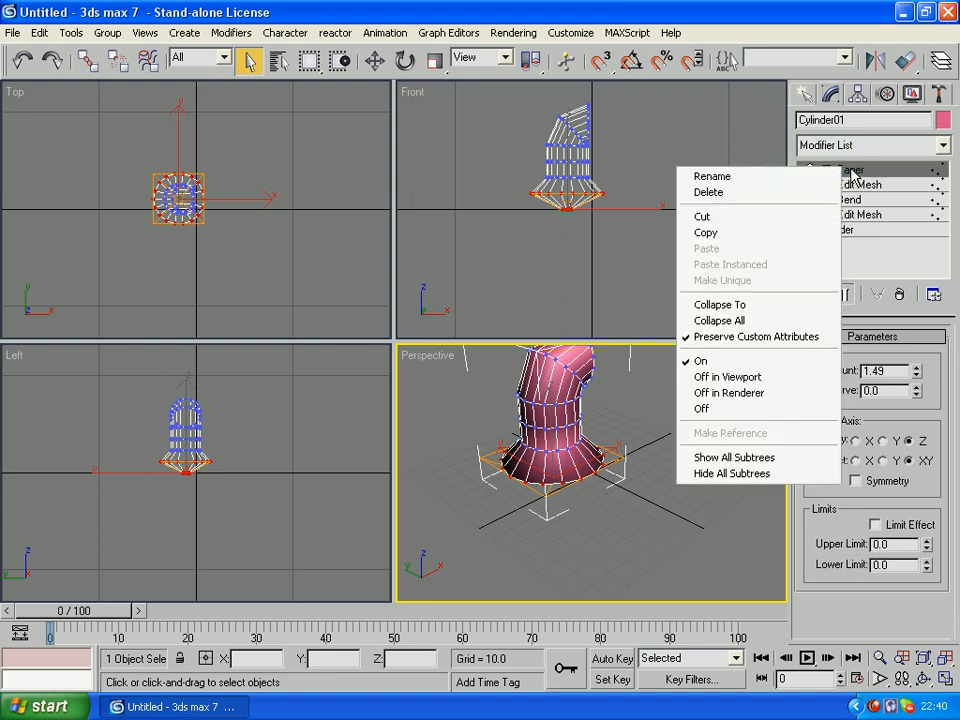
left_click(735, 321)
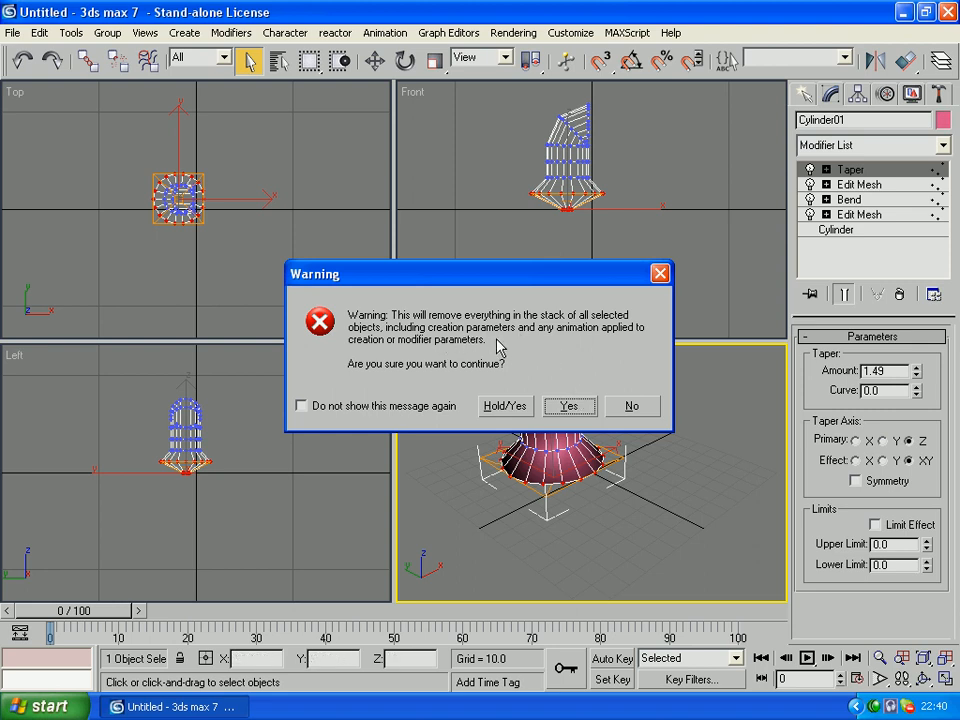
left_click(571, 405)
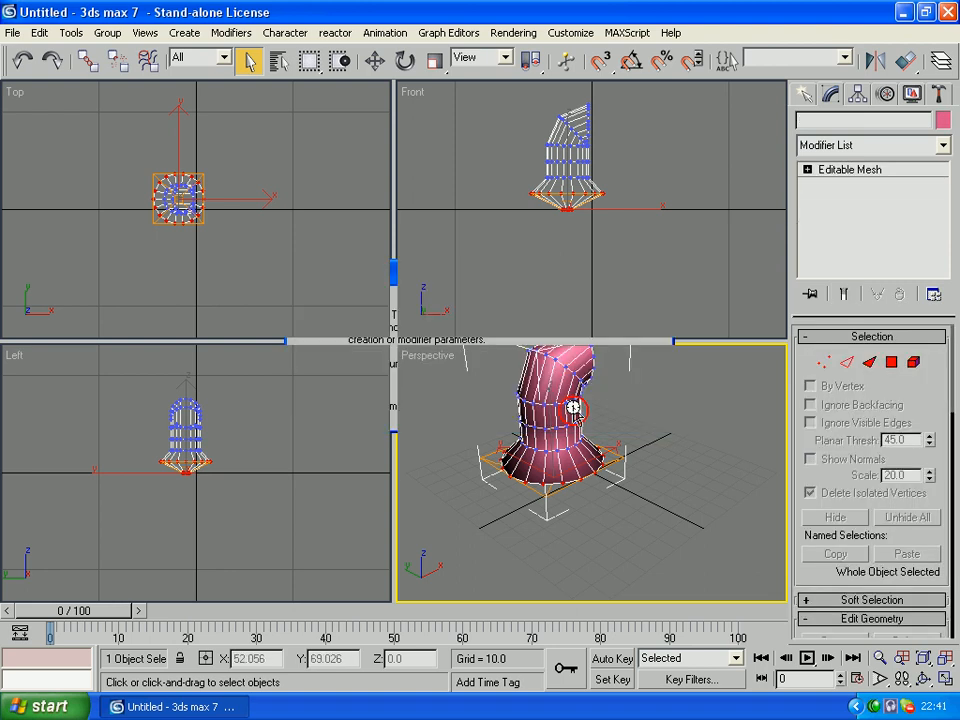
right_click(728, 243)
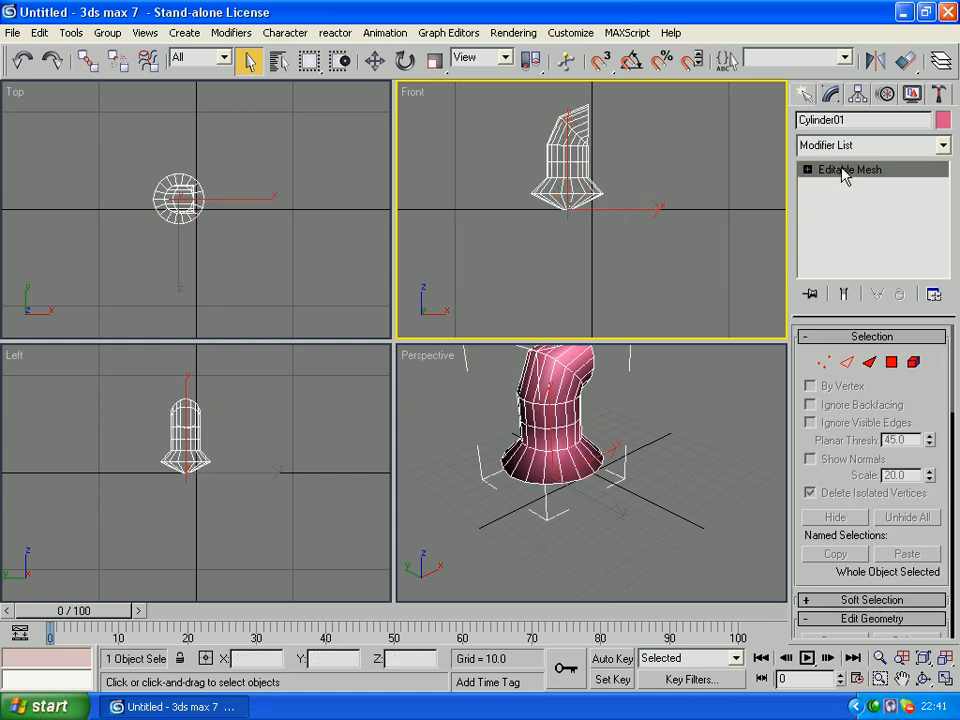
key("1")
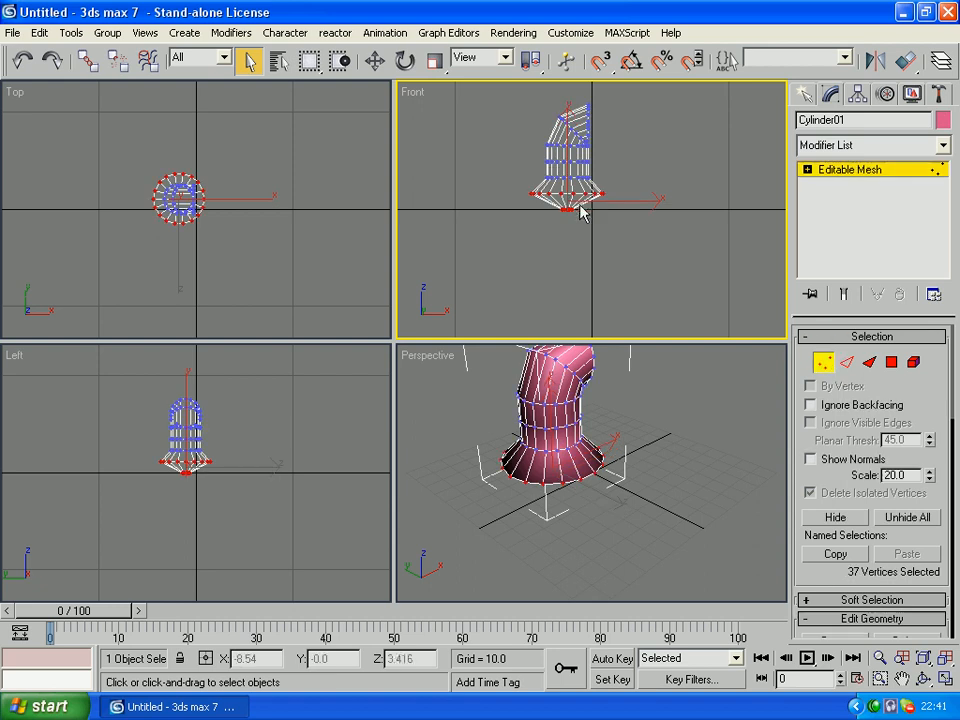
left_click(852, 215)
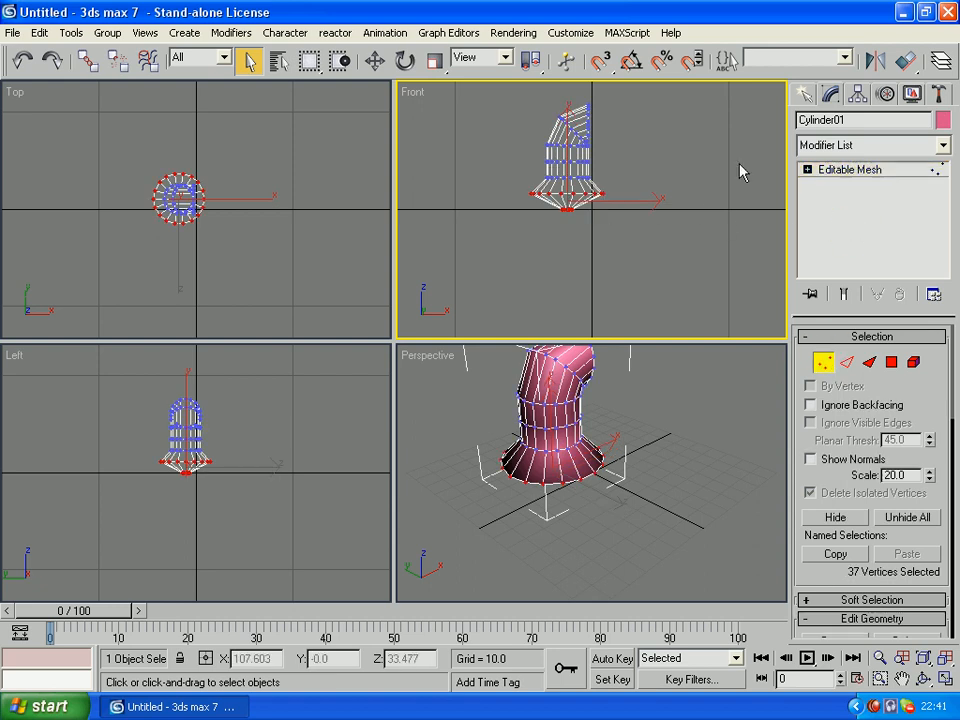
Undo the stack collapse to bring back the separate Taper, Edit Mesh and Bend modifiers
left_click(22, 60)
left_click(22, 60)
left_click(22, 60)
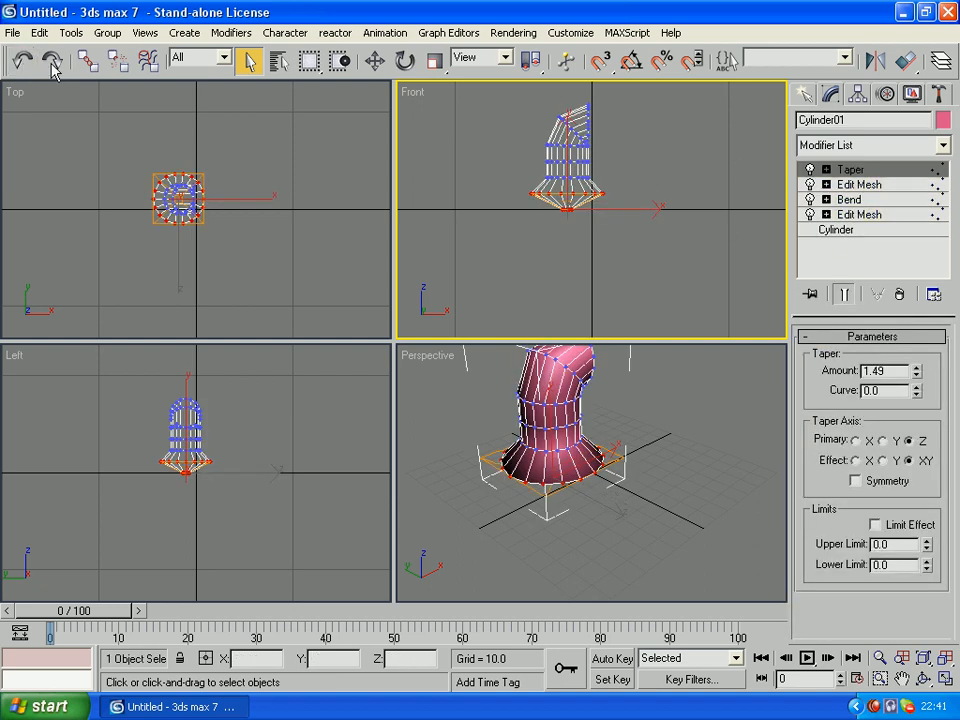
Go down the stack to the Edit Mesh modifier beneath Bend, accepting the topology dependency warning
left_click(823, 255)
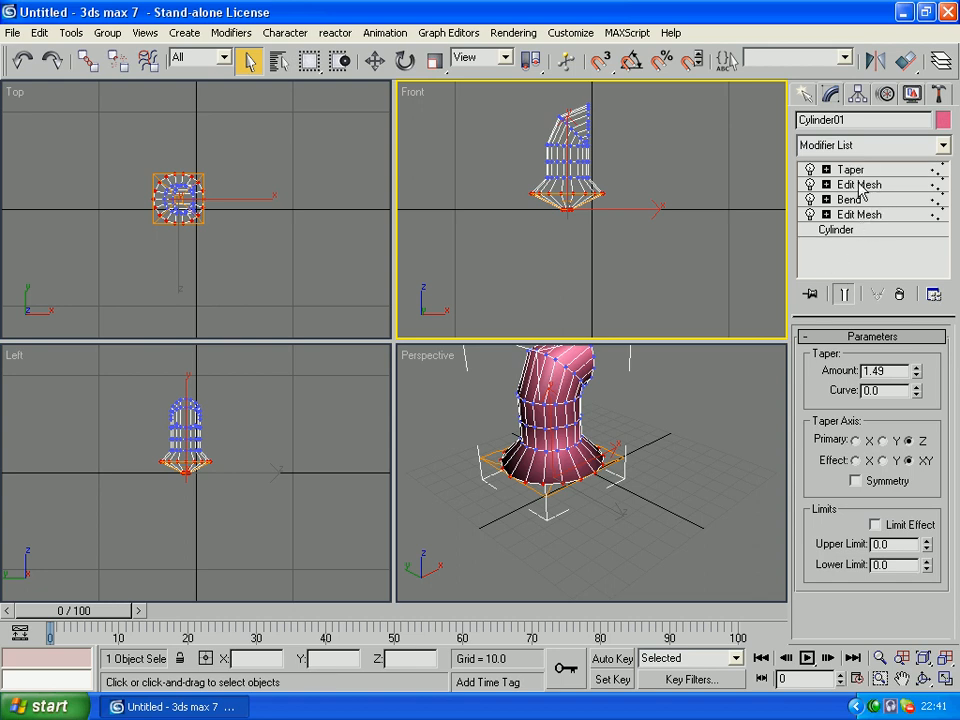
left_click(845, 214)
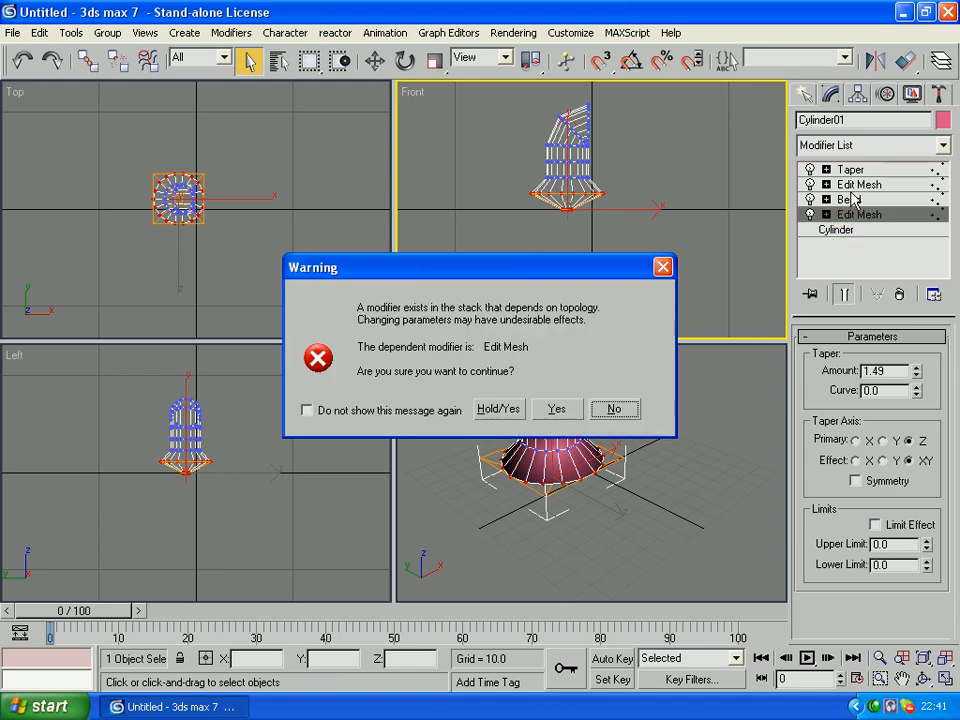
left_click(608, 410)
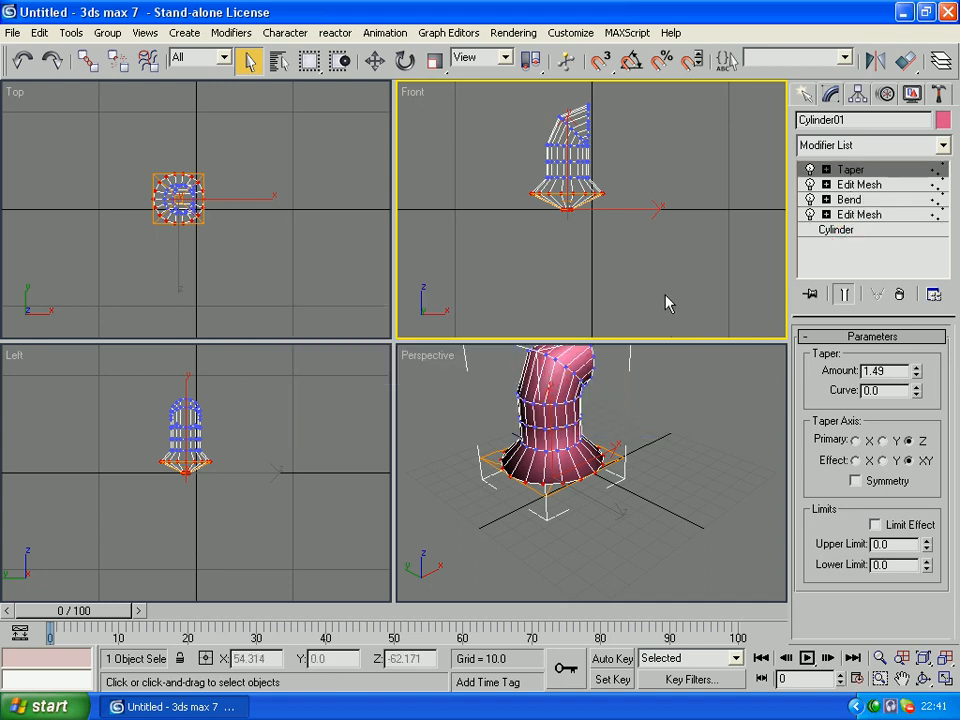
left_click(864, 216)
left_click(555, 407)
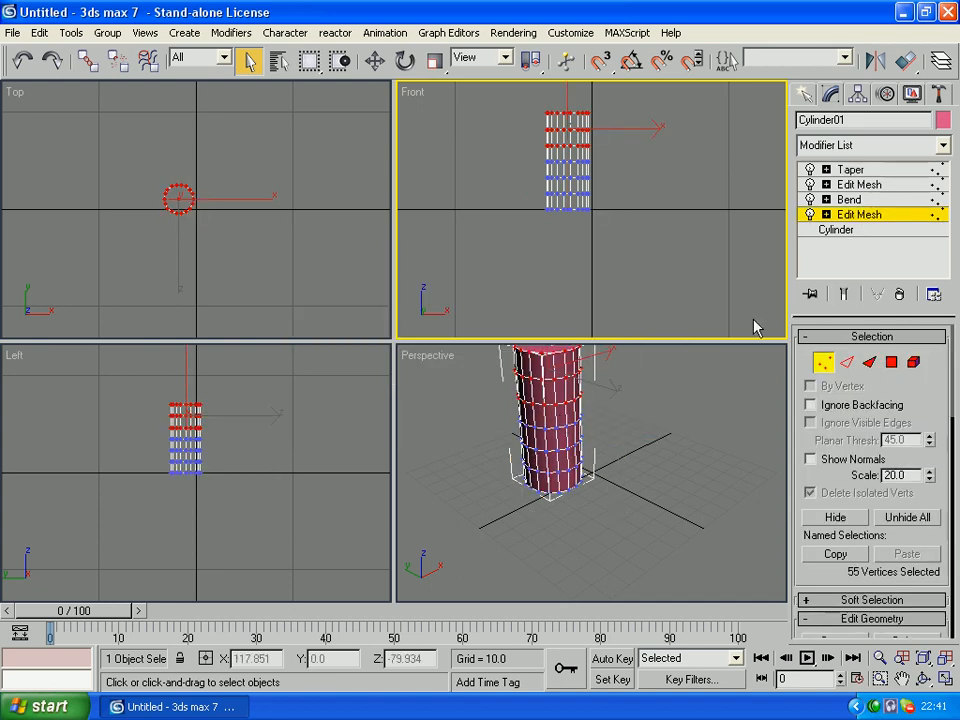
Leave the Vertex level of the Edit Mesh modifier beneath Bend and rename the modifier "bottom section"
left_click(870, 219)
left_click(866, 219)
left_click(866, 219)
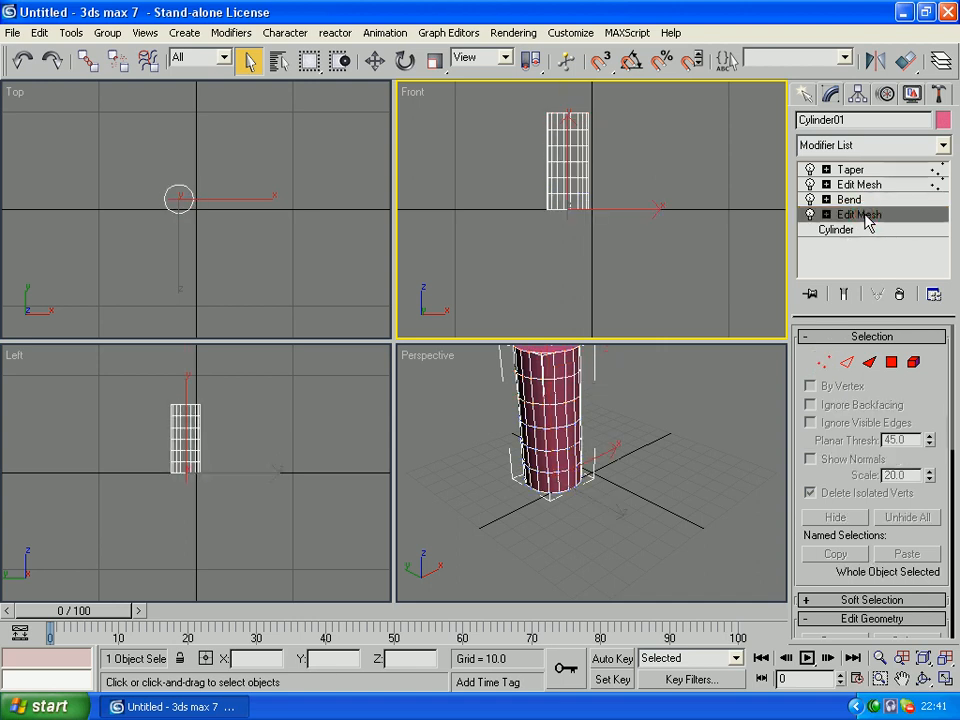
right_click(866, 216)
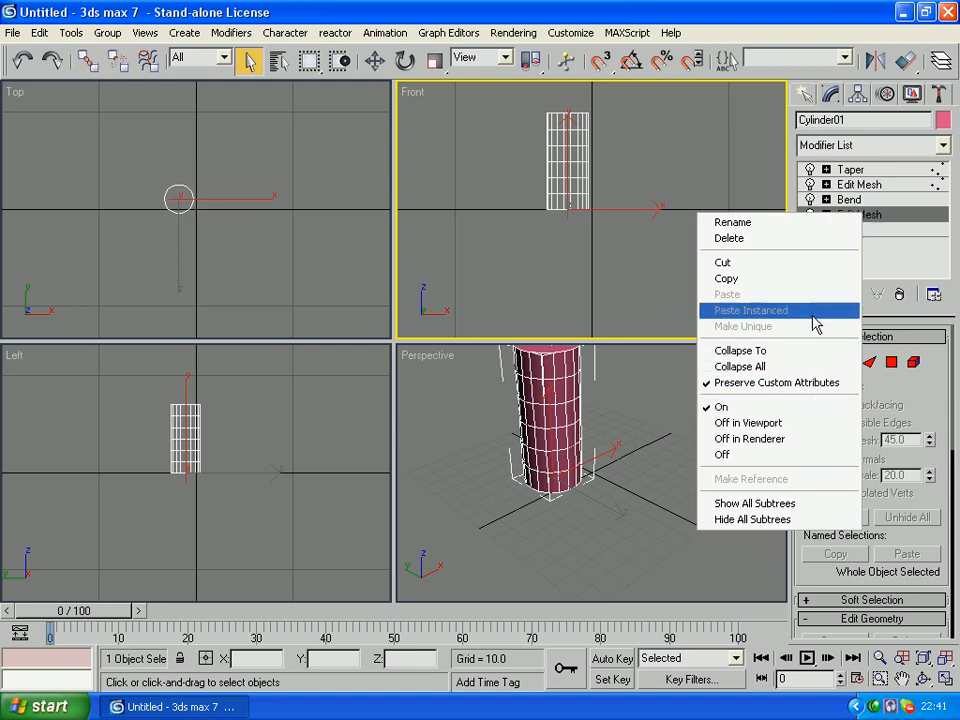
left_click(735, 222)
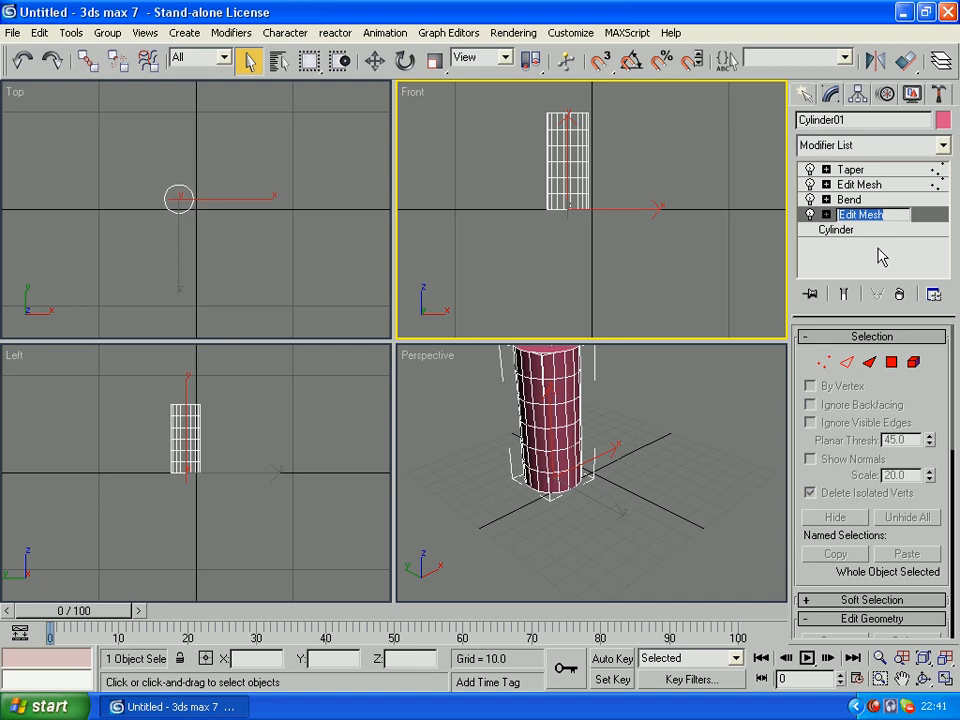
type("bo")
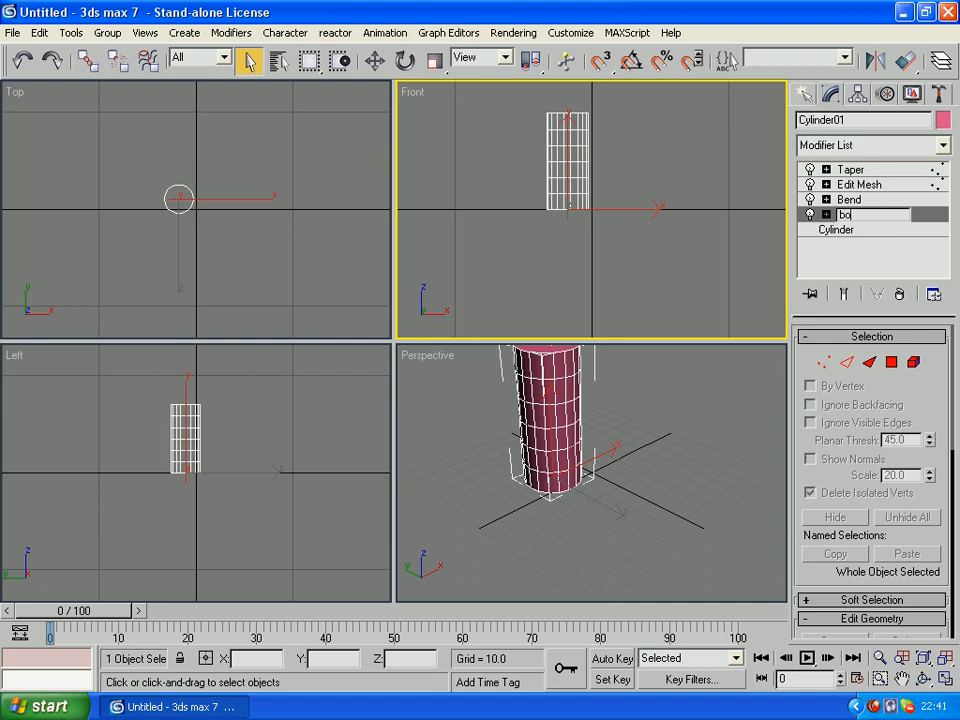
type("ttom section")
left_click(816, 251)
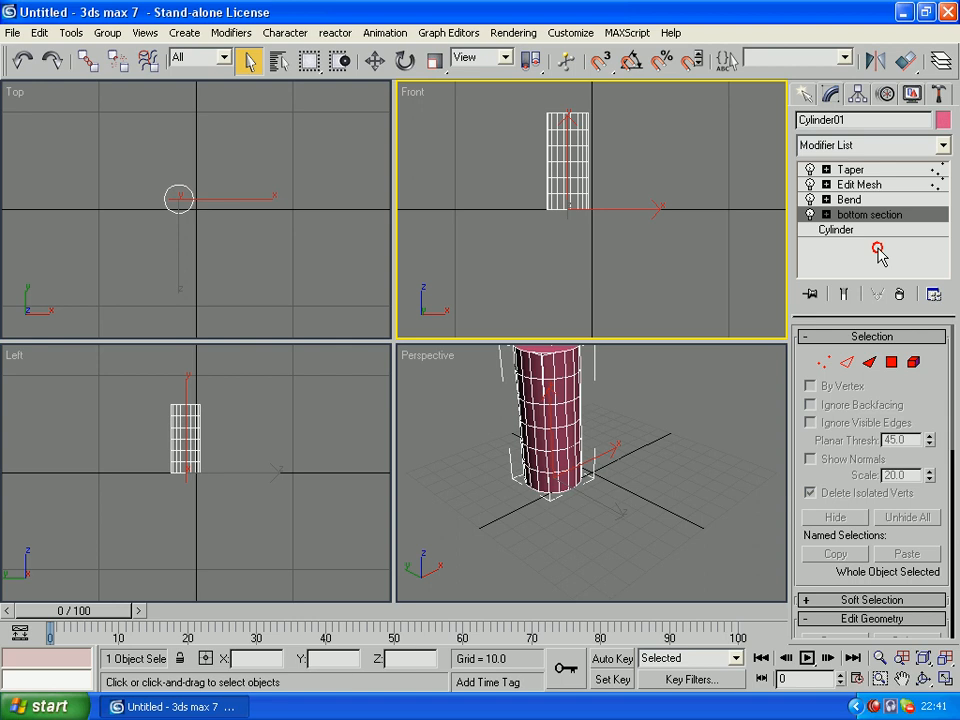
Reactivate the Vertex level of the "bottom section" modifier and undo back to the bent and tapered shape
left_click(825, 216)
left_click(815, 215)
left_click(810, 214)
left_click(810, 214)
left_click(827, 215)
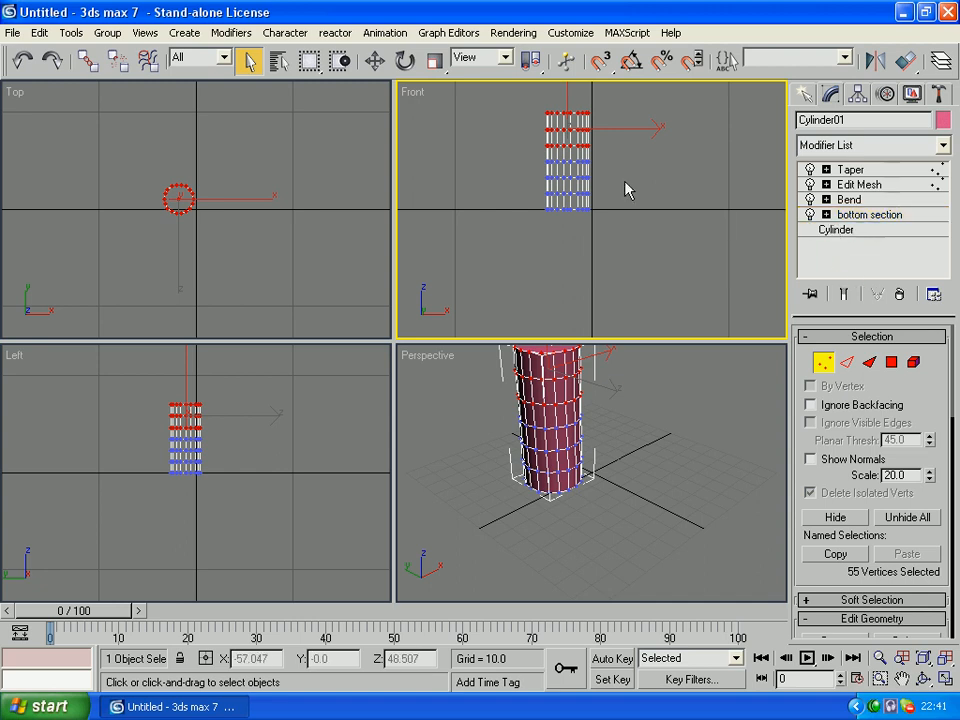
left_click(24, 62)
left_click(24, 62)
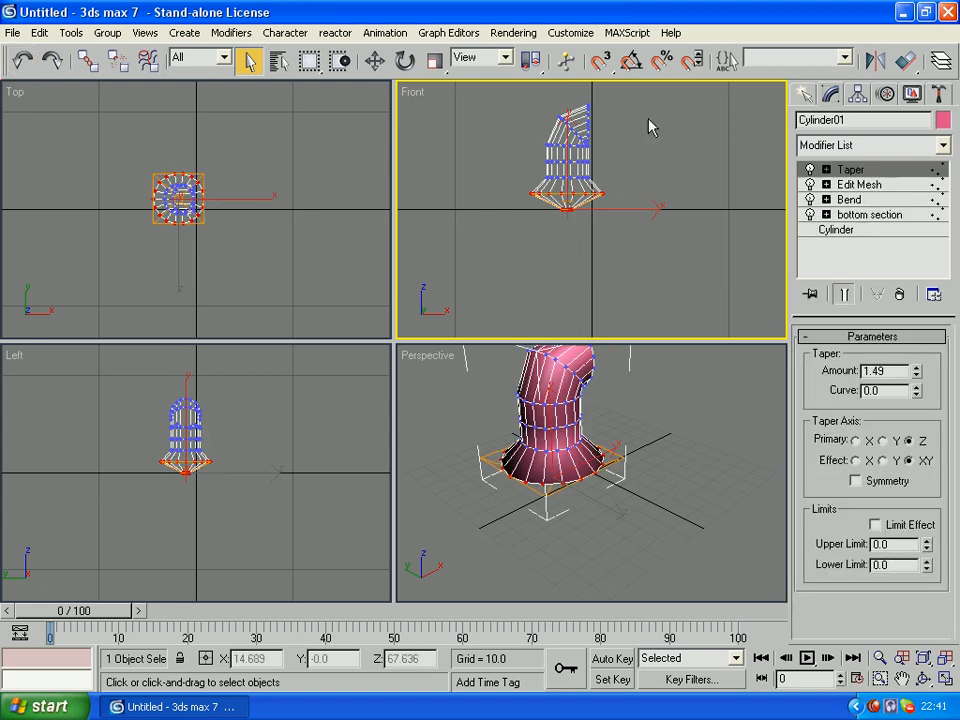
right_click(857, 222)
left_click(844, 253)
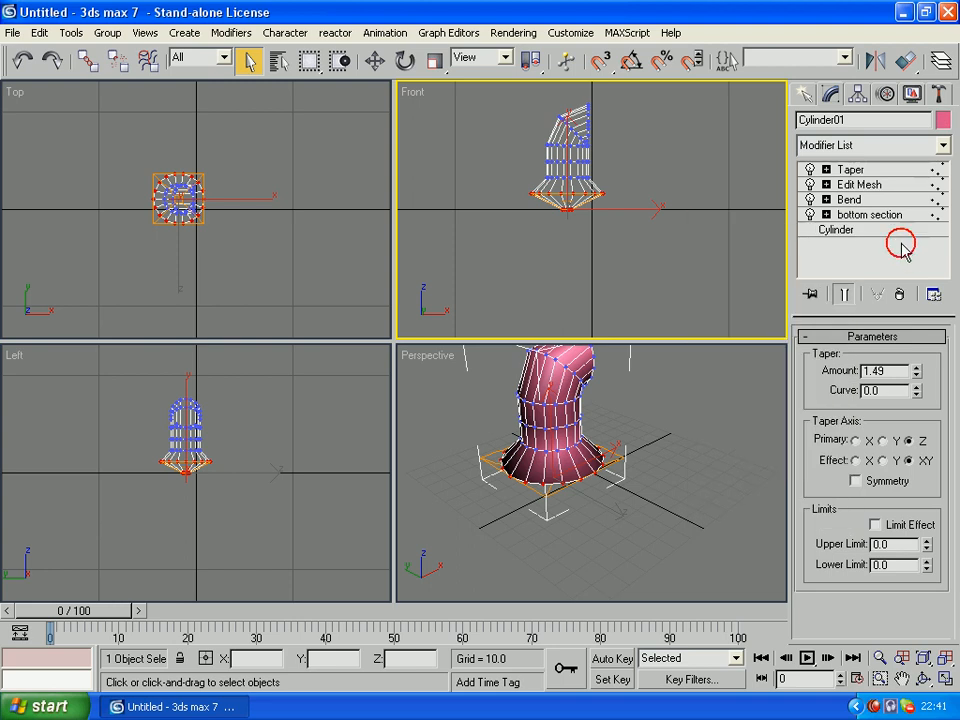
left_click(840, 215)
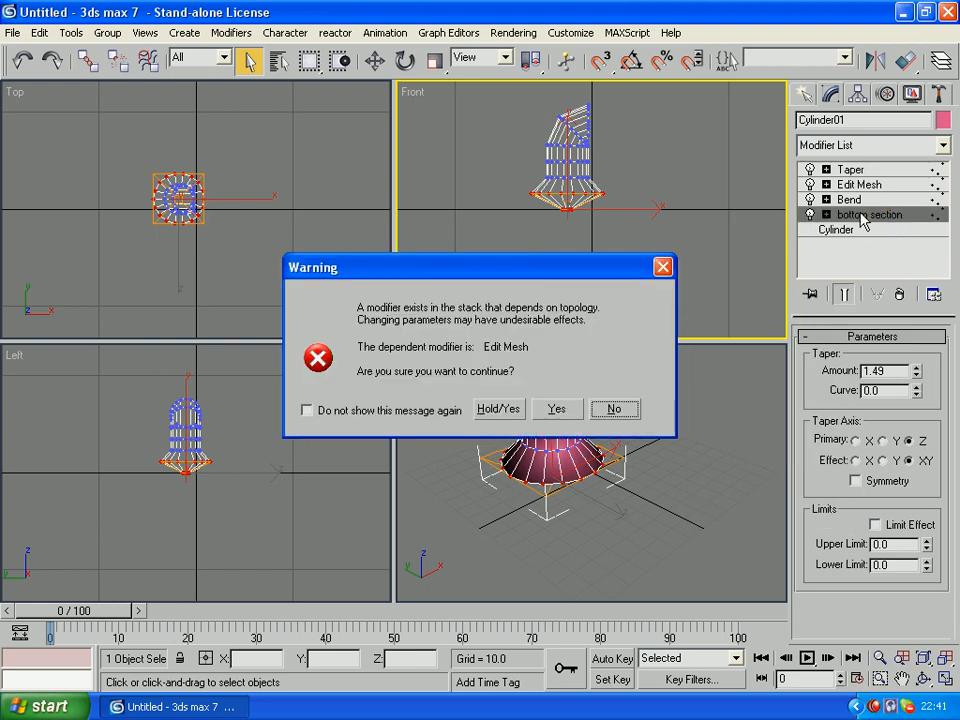
left_click(611, 408)
right_click(860, 222)
left_click(797, 219)
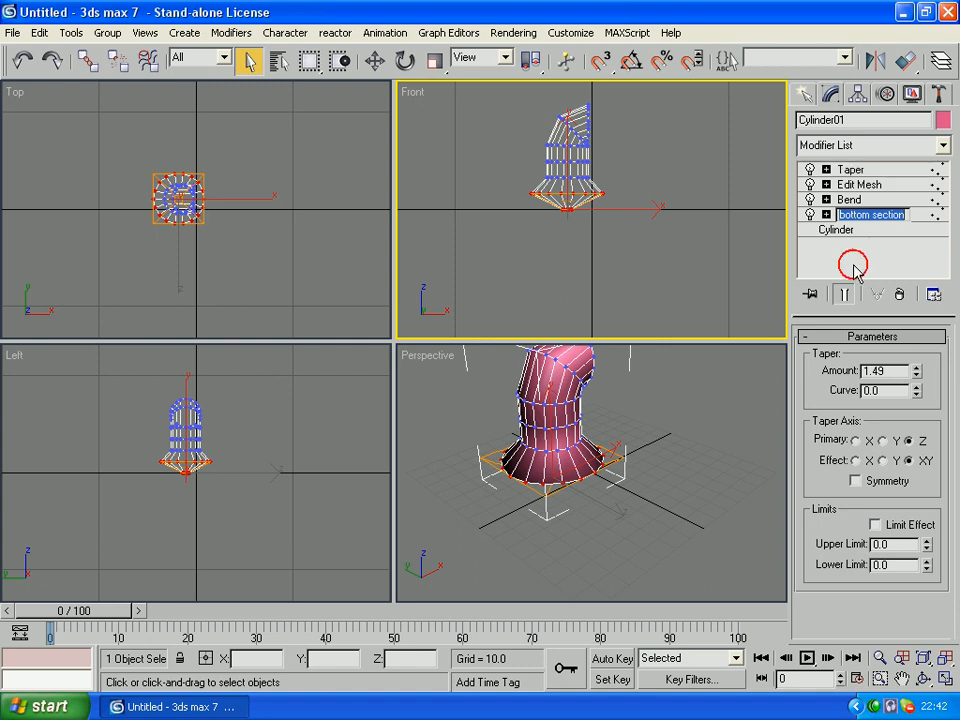
Rename the Edit Mesh modifier between Bend and Taper "top section"
right_click(853, 186)
left_click(752, 194)
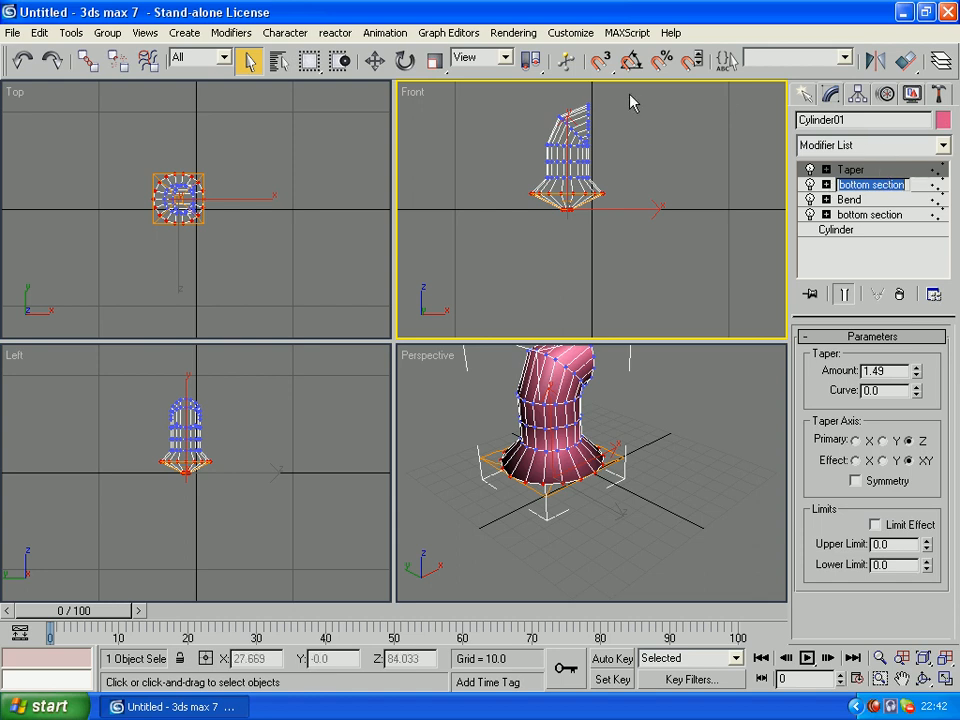
type("top section")
key("Return")
left_click(858, 270)
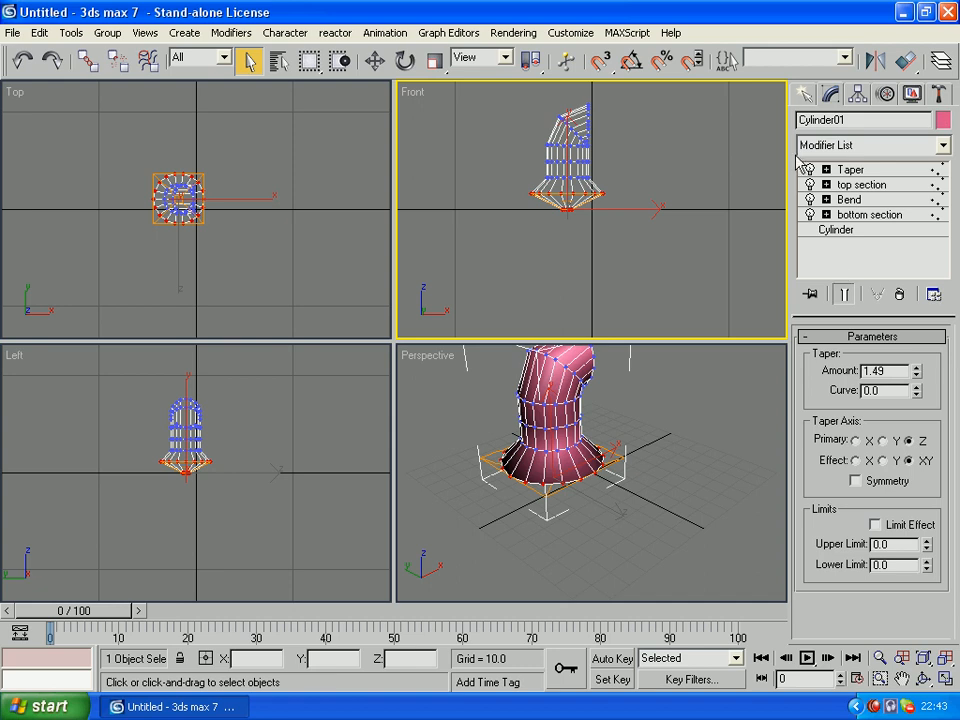
Collapse all of the cylinder's modifiers, including the renamed ones, into a single Editable Mesh
right_click(860, 170)
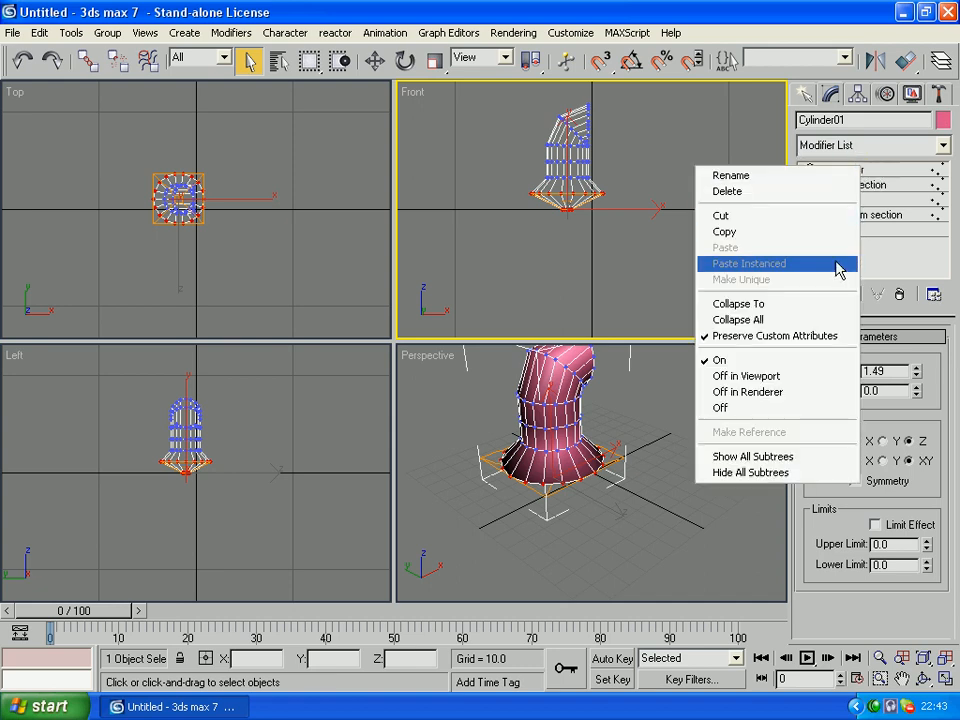
left_click(825, 320)
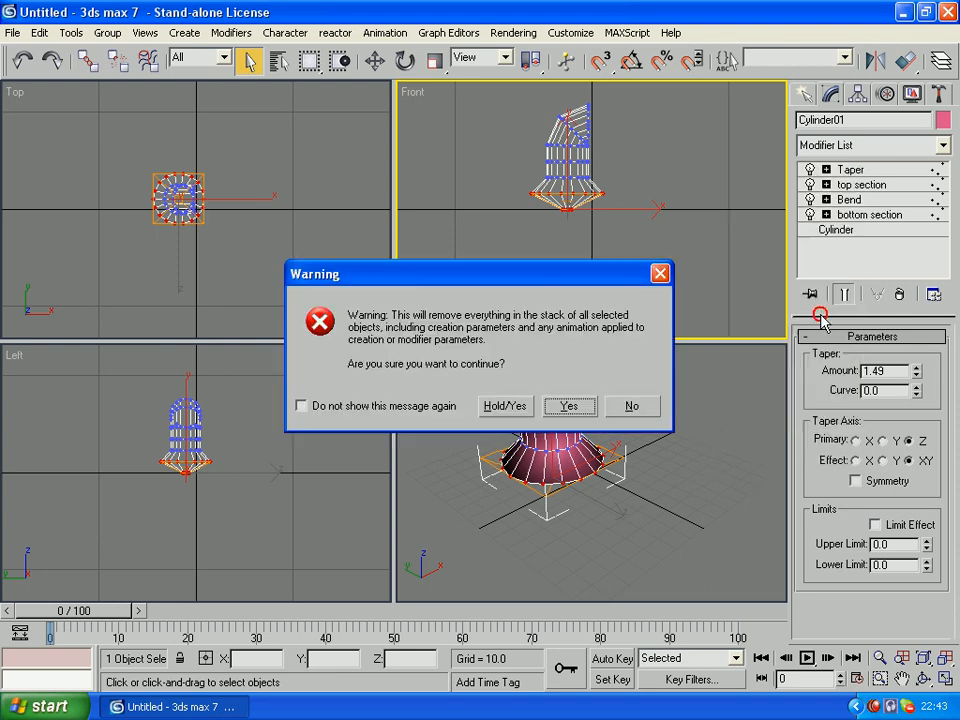
left_click(570, 344)
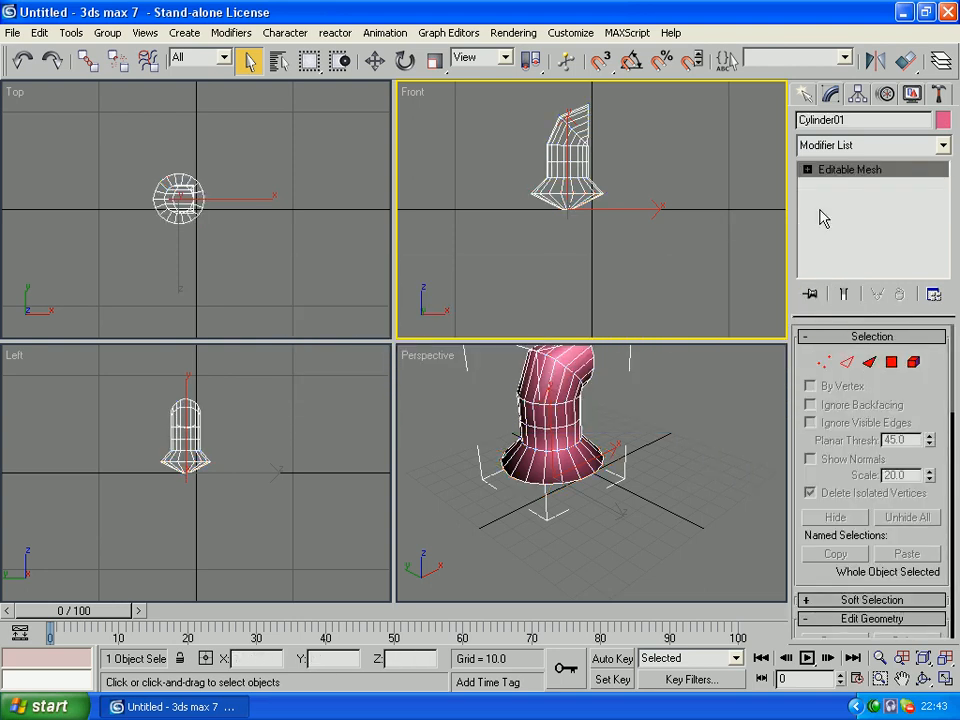